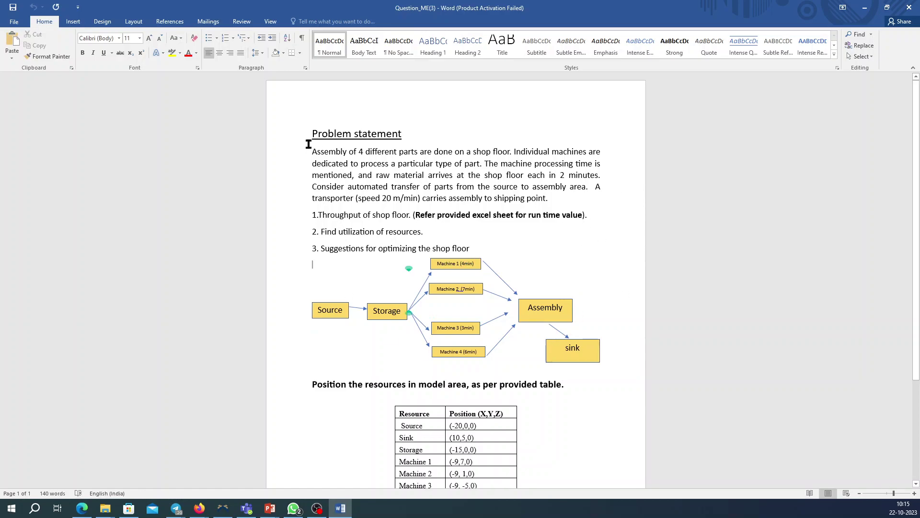
Read the problem statement, its three tasks, the shop floor flow diagram and the resource position table
{"action": "left_click_drag", "start_coordinate": [310, 134], "coordinate": [555, 201]}
{"action": "left_click", "coordinate": [423, 234]}
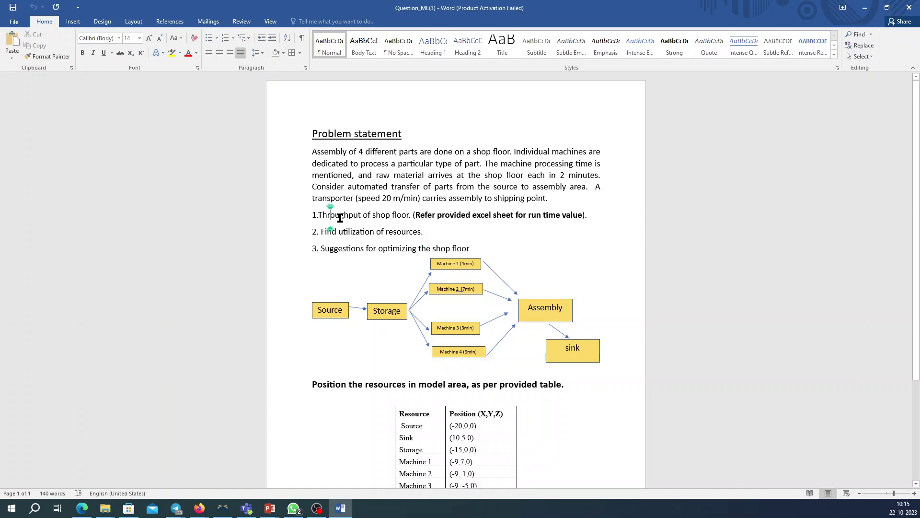
{"action": "left_click", "coordinate": [356, 231]}
{"action": "left_click", "coordinate": [530, 250]}
{"action": "left_click", "coordinate": [585, 401]}
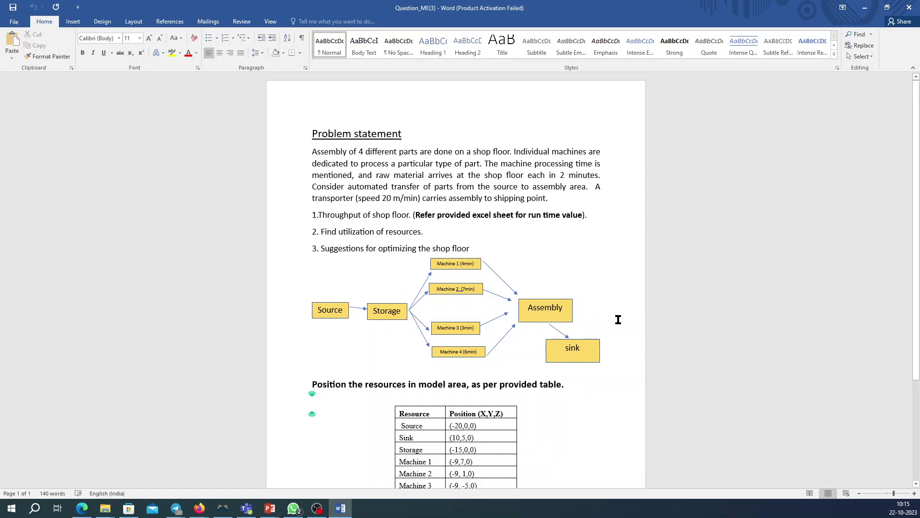
Switch to FlexSim and create a new model with time units in minutes and length units in meters
{"action": "left_click", "coordinate": [223, 508]}
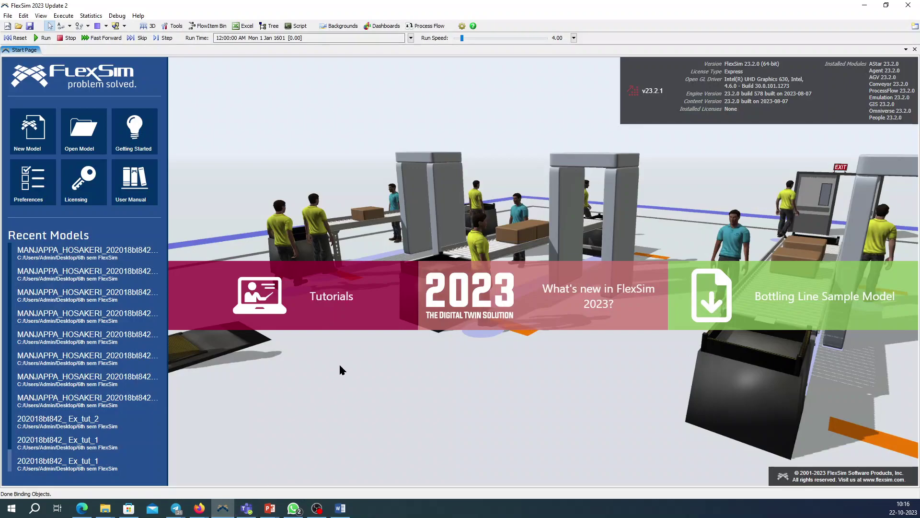
{"action": "left_click", "coordinate": [31, 132]}
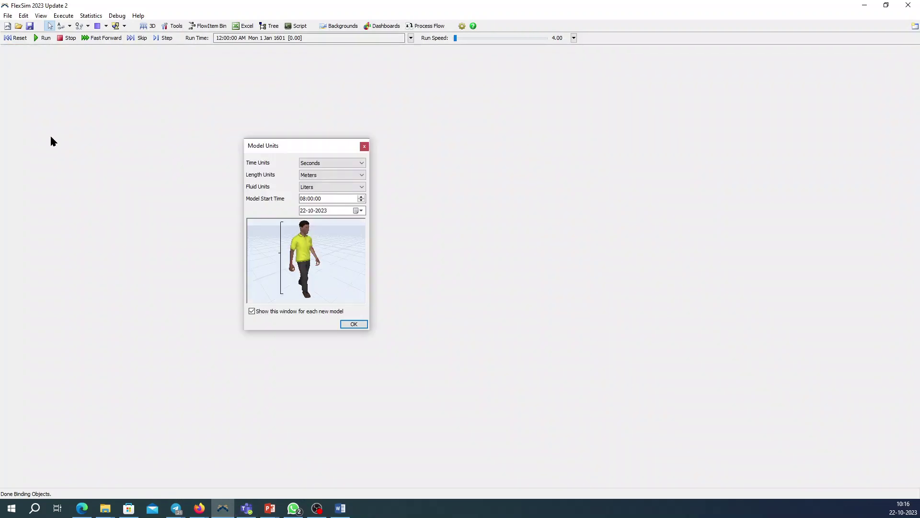
{"action": "left_click", "coordinate": [334, 163]}
{"action": "left_click", "coordinate": [350, 191]}
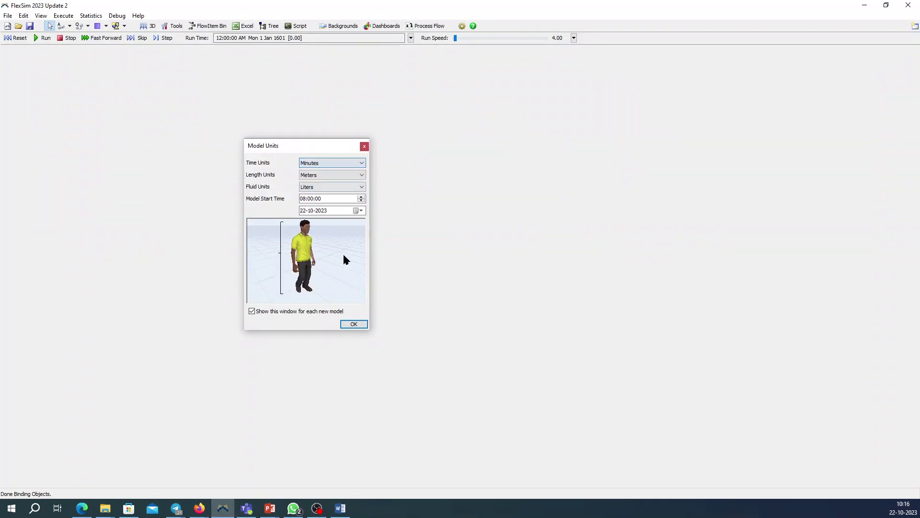
{"action": "left_click", "coordinate": [355, 325]}
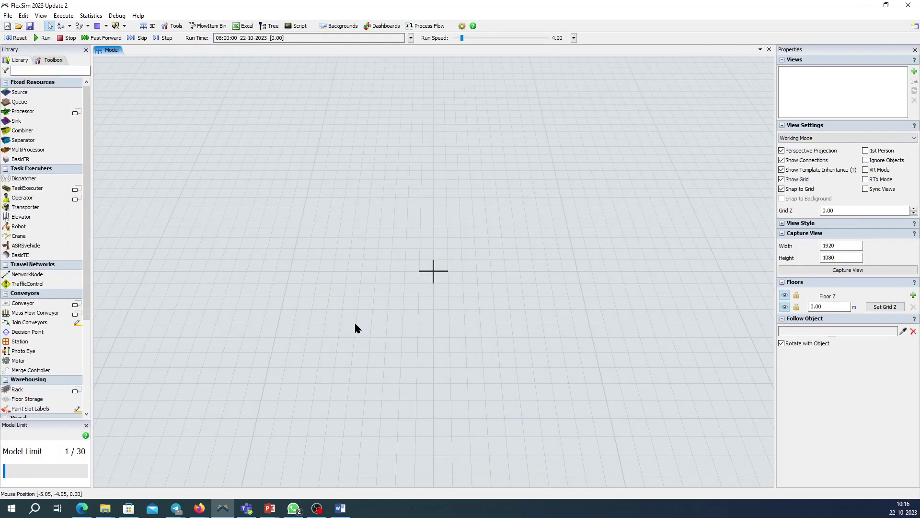
Set the model view to look straight down on the grid
{"action": "right_click", "coordinate": [456, 182]}
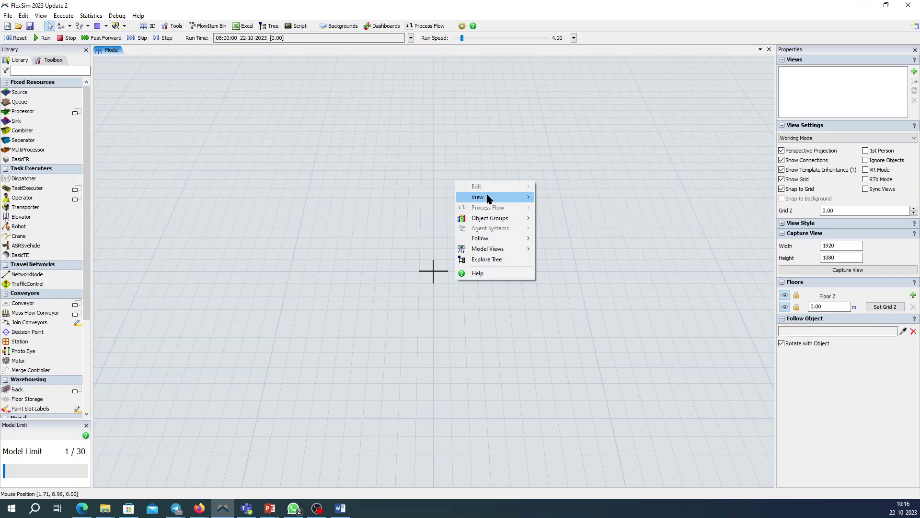
{"action": "mouse_move", "coordinate": [493, 197]}
{"action": "left_click", "coordinate": [571, 232]}
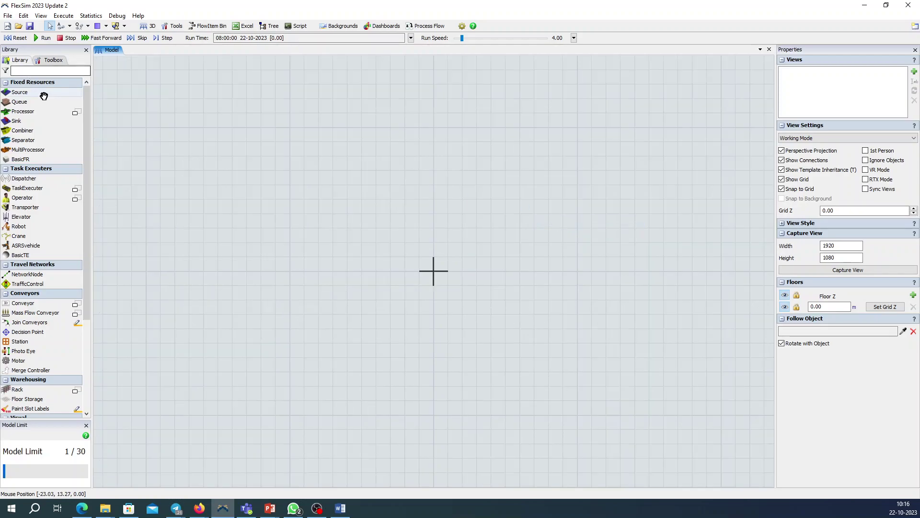
Place a Source at about X -14.5, Y 0.5 and rename it Source
{"action": "left_click_drag", "start_coordinate": [44, 96], "coordinate": [200, 181]}
{"action": "left_click_drag", "start_coordinate": [220, 253], "coordinate": [222, 255]}
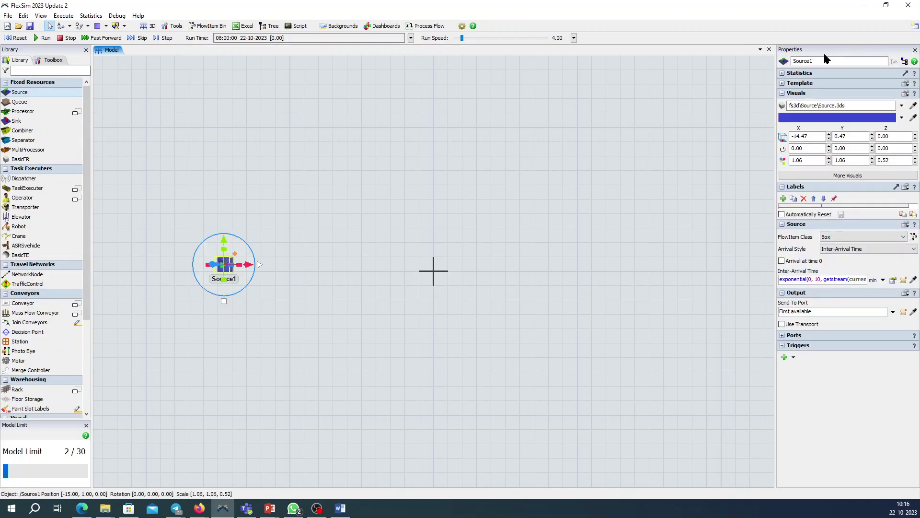
{"action": "key", "text": "BackSpace"}
{"action": "key", "text": "Return"}
Look up the Source coordinates in the Word position table and set the Source's location to X -20, Y 0
{"action": "left_click", "coordinate": [340, 509]}
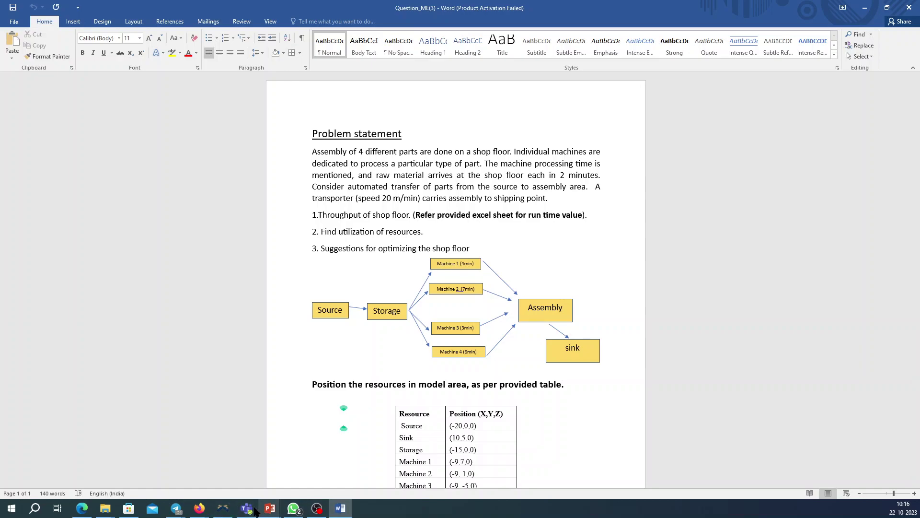
{"action": "left_click", "coordinate": [223, 508]}
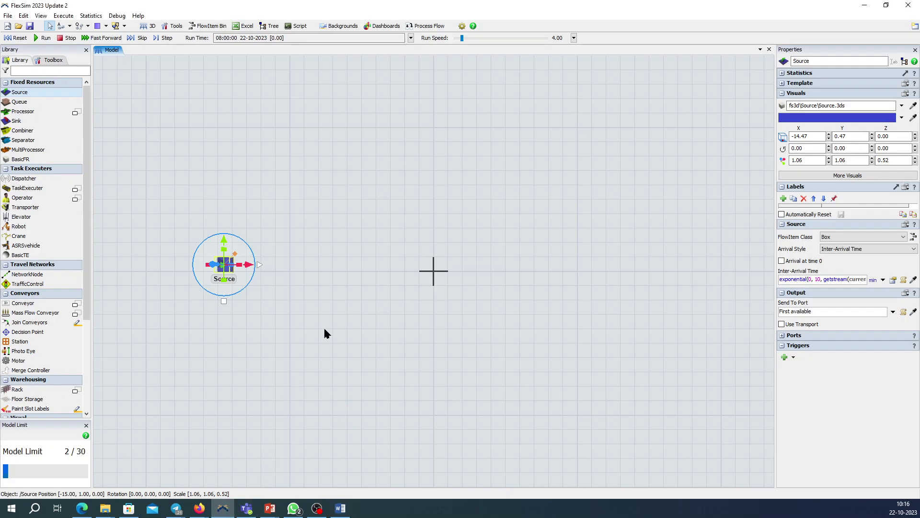
{"action": "left_click", "coordinate": [805, 137]}
{"action": "left_click_drag", "start_coordinate": [805, 137], "coordinate": [792, 138]}
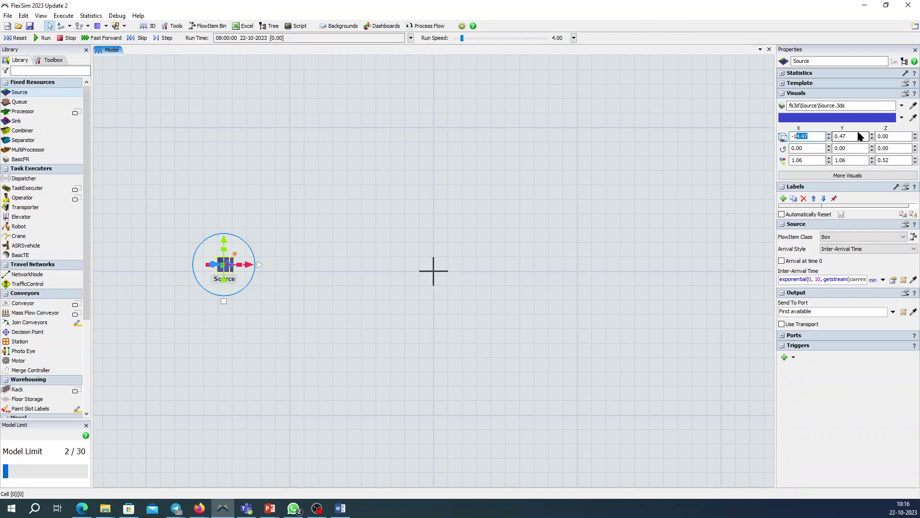
{"action": "key", "text": "BackSpace"}
{"action": "key", "text": "BackSpace"}
{"action": "type", "text": "20"}
{"action": "left_click", "coordinate": [849, 136]}
{"action": "double_click", "coordinate": [849, 136]}
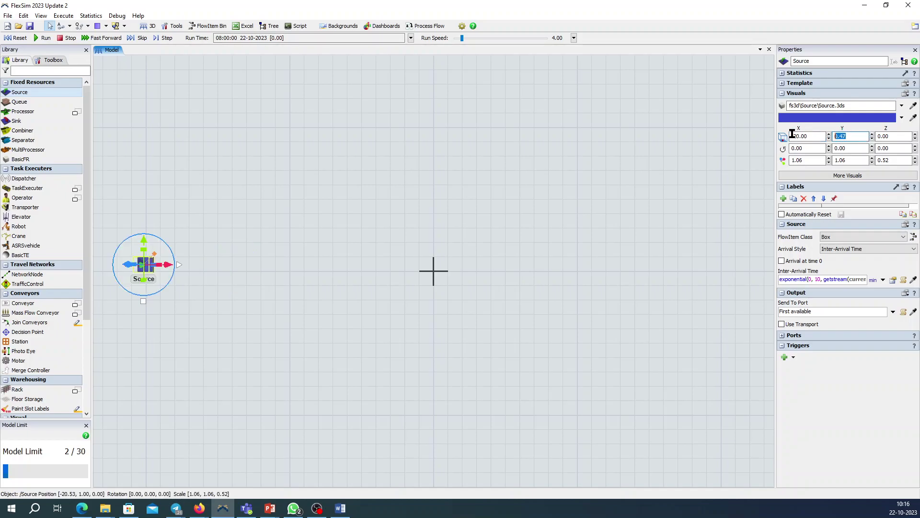
{"action": "type", "text": "0"}
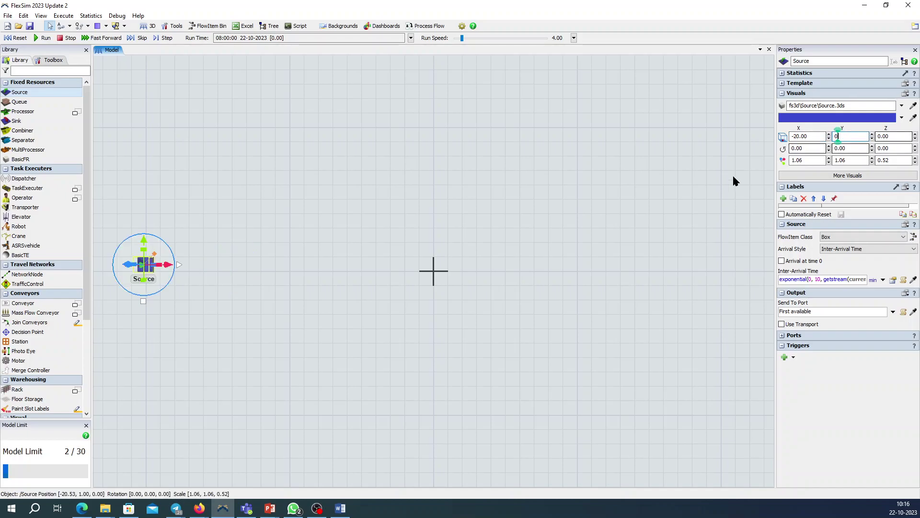
{"action": "left_click", "coordinate": [551, 227]}
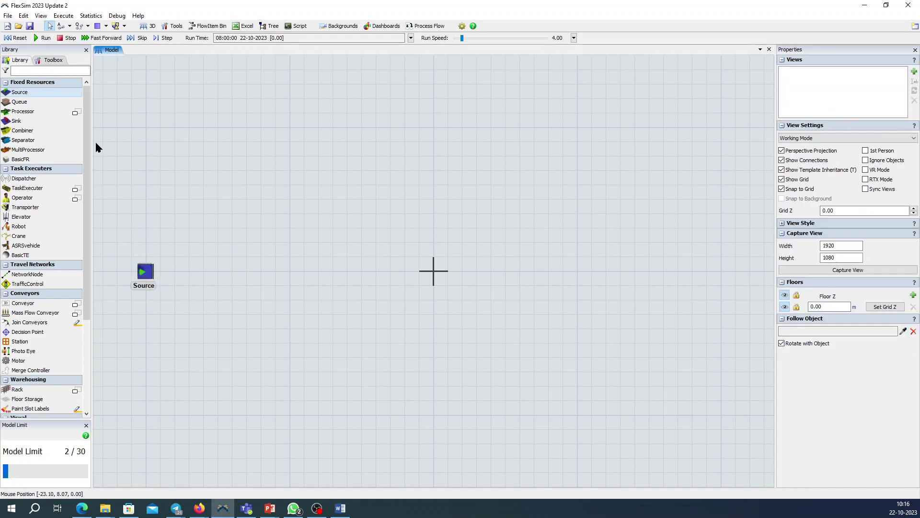
Place a Queue beside the Source at about X -14, Y -1 and rename it Storage
{"action": "left_click", "coordinate": [31, 102]}
{"action": "left_click_drag", "start_coordinate": [39, 101], "coordinate": [60, 103]}
{"action": "left_click_drag", "start_coordinate": [224, 271], "coordinate": [232, 276]}
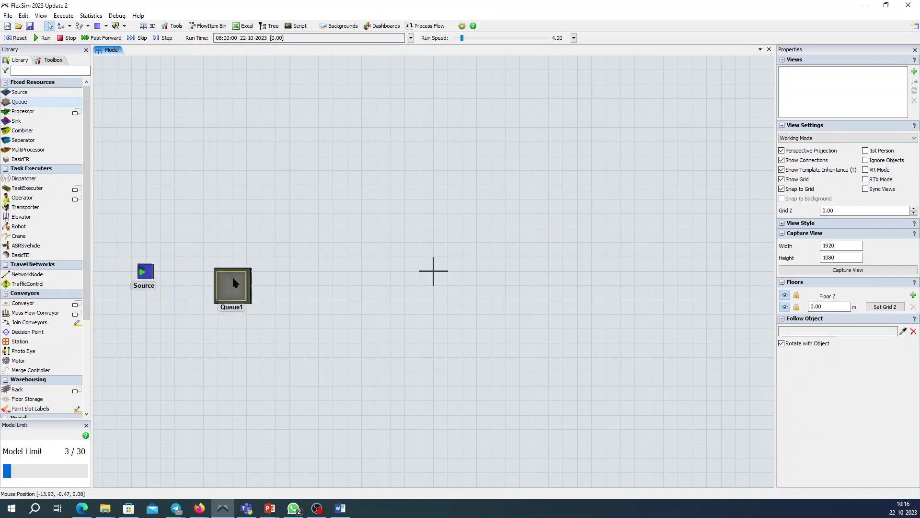
{"action": "left_click", "coordinate": [232, 275]}
{"action": "left_click", "coordinate": [823, 58]}
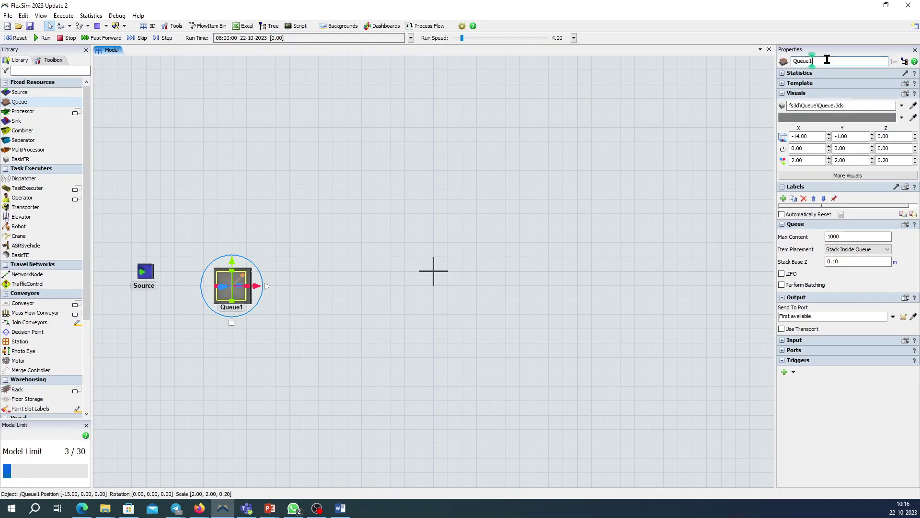
{"action": "type", "text": "Soorage"}
{"action": "left_click", "coordinate": [568, 162]}
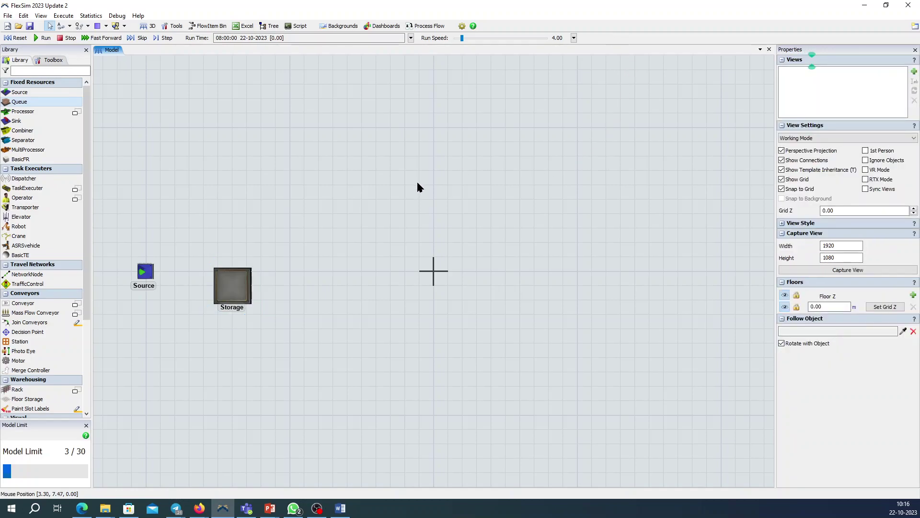
Look up the Storage coordinates in the Word position table and set the queue's location to X -15, Y 0
{"action": "left_click", "coordinate": [232, 286]}
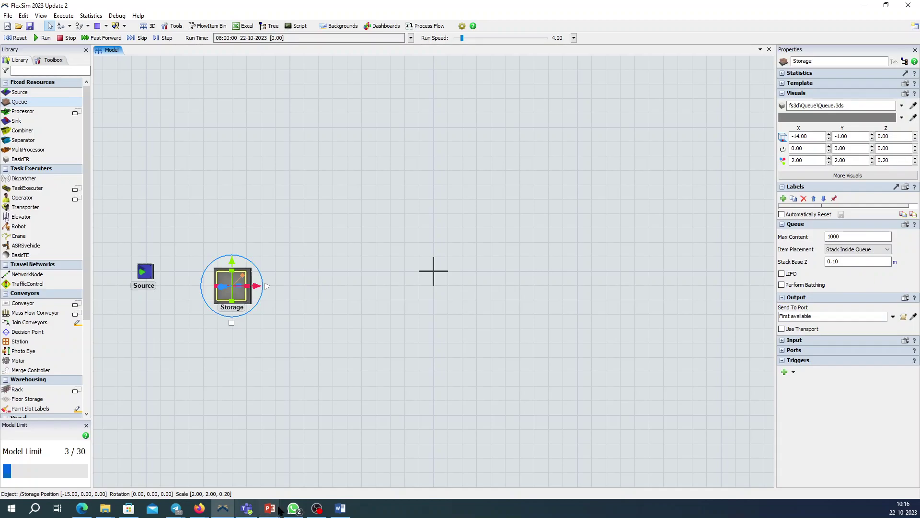
{"action": "left_click", "coordinate": [339, 510]}
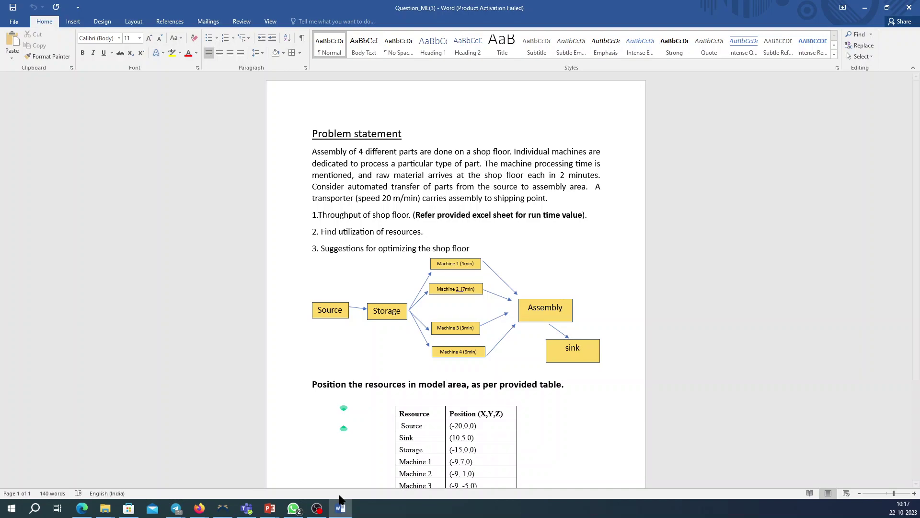
{"action": "left_click", "coordinate": [223, 509]}
{"action": "left_click_drag", "start_coordinate": [810, 137], "coordinate": [799, 136]}
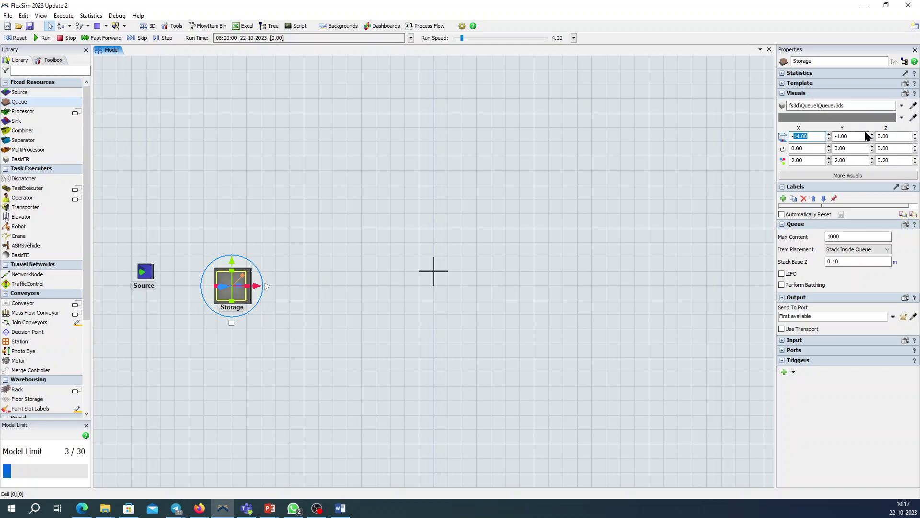
{"action": "type", "text": "15"}
{"action": "left_click", "coordinate": [618, 247]}
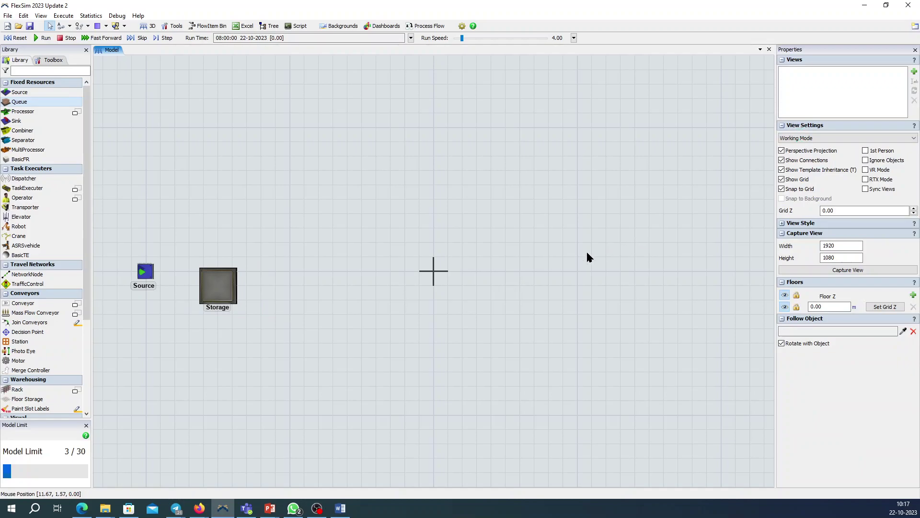
{"action": "left_click", "coordinate": [222, 508]}
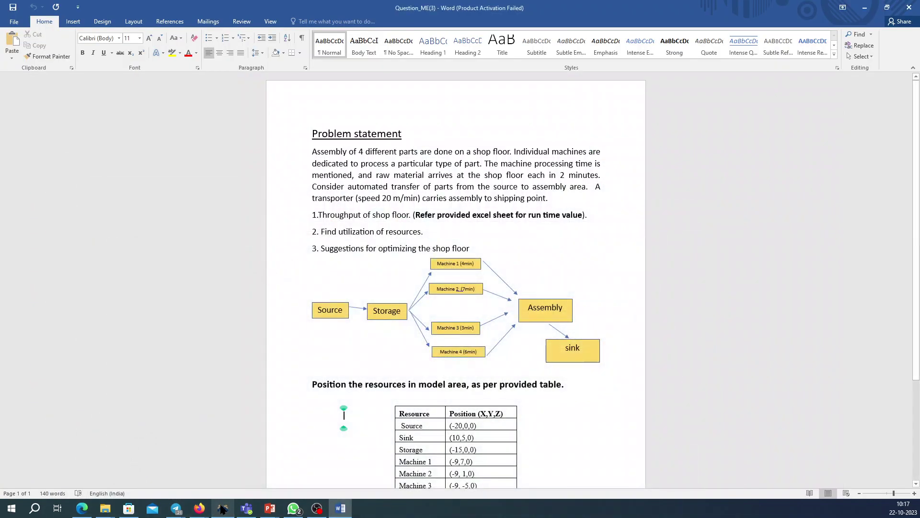
{"action": "left_click", "coordinate": [222, 508]}
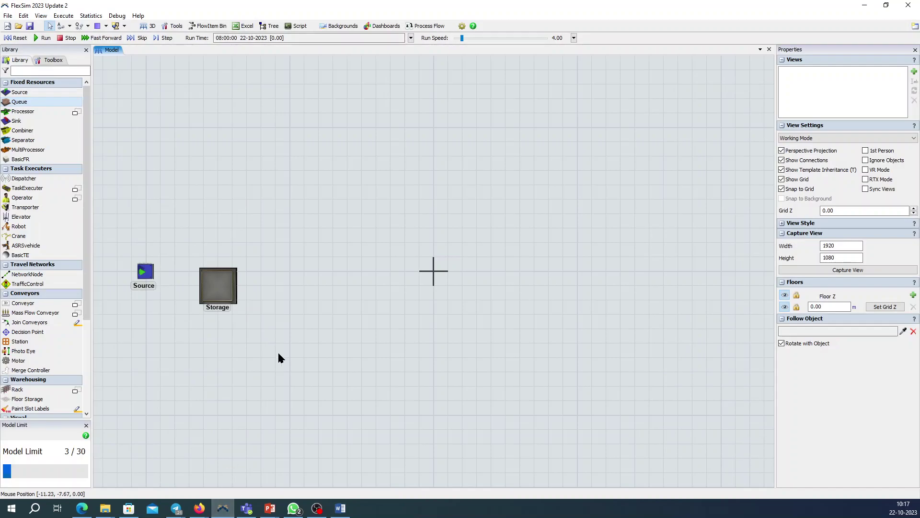
{"action": "left_click", "coordinate": [217, 280]}
{"action": "double_click", "coordinate": [845, 136]}
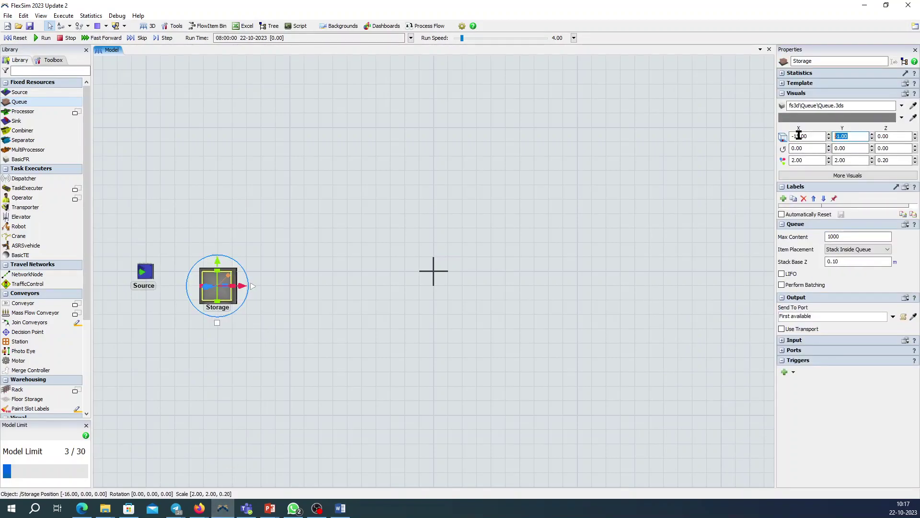
{"action": "left_click", "coordinate": [569, 296]}
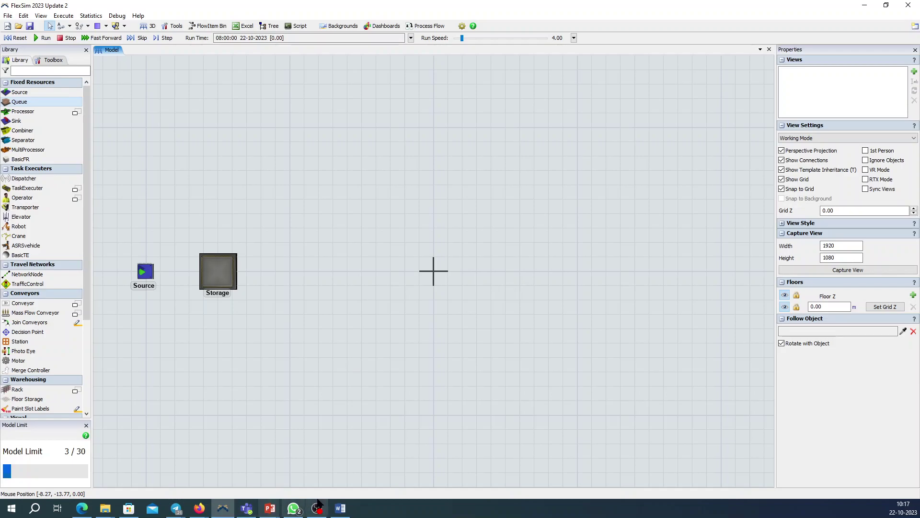
Check the problem document, place a Processor at about X -7.7, Y 6.5, and rename it Machine1
{"action": "left_click", "coordinate": [340, 506]}
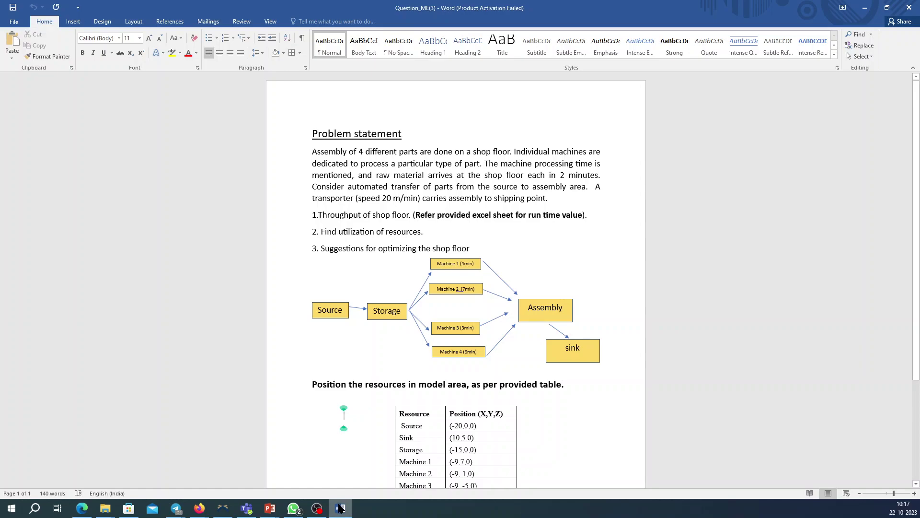
{"action": "left_click", "coordinate": [339, 507]}
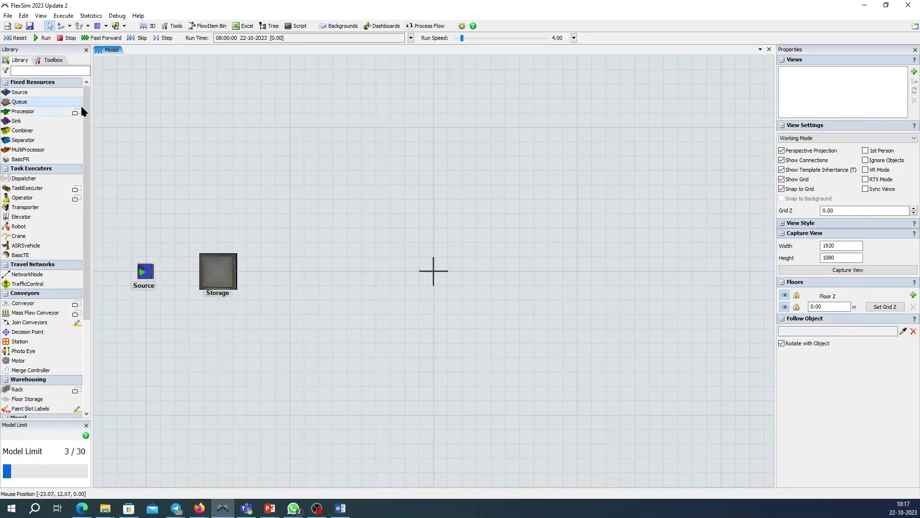
{"action": "left_click", "coordinate": [29, 111]}
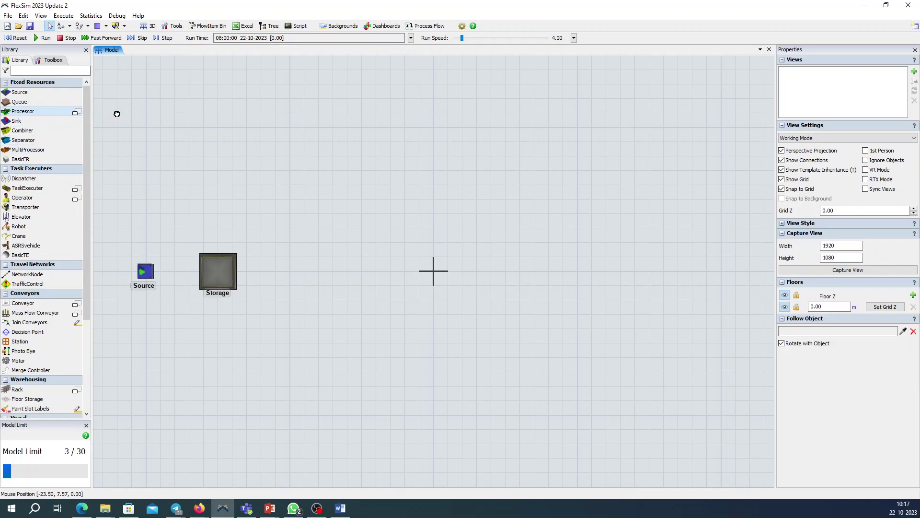
{"action": "left_click", "coordinate": [315, 235]}
{"action": "left_click_drag", "start_coordinate": [315, 235], "coordinate": [321, 174]}
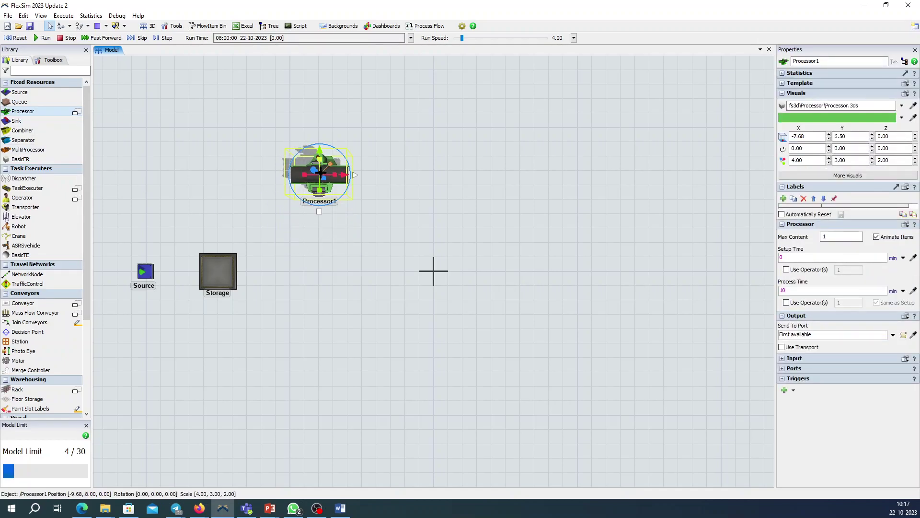
{"action": "double_click", "coordinate": [806, 61]}
{"action": "type", "text": "Machine1"}
{"action": "key", "text": "ctrl+a"}
{"action": "left_click", "coordinate": [696, 131]}
Copy Machine1 and place the duplicate directly beneath it at about X -7.6, Y 2.5
{"action": "left_click", "coordinate": [312, 179]}
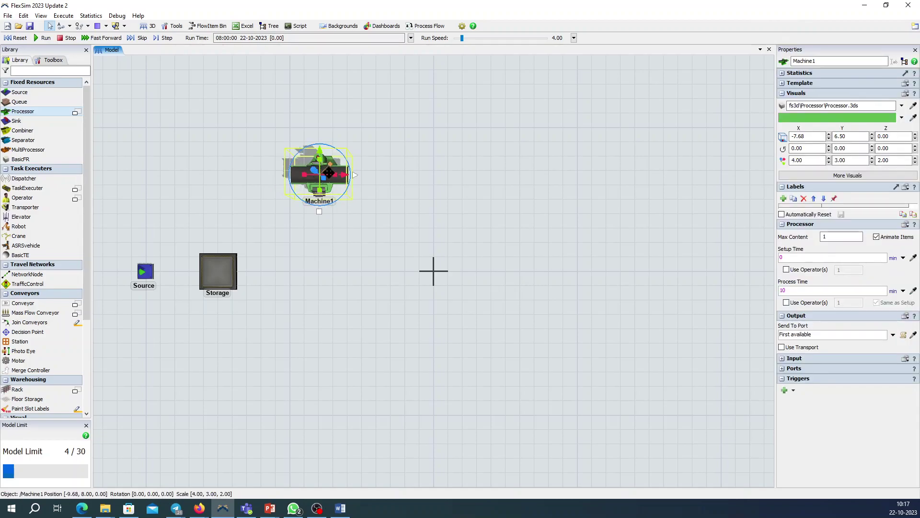
{"action": "key", "text": "ctrl+c"}
{"action": "left_click", "coordinate": [323, 218]}
{"action": "key", "text": "ctrl+v"}
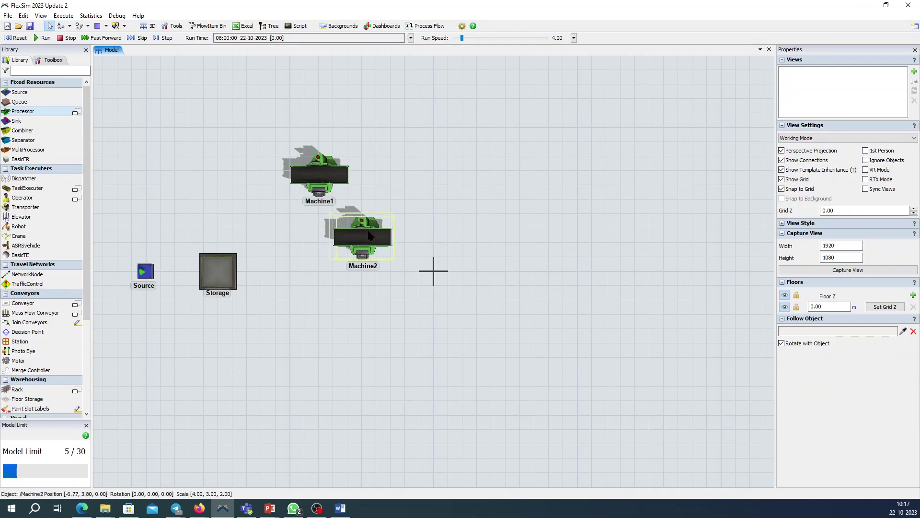
{"action": "left_click_drag", "start_coordinate": [335, 223], "coordinate": [294, 223]}
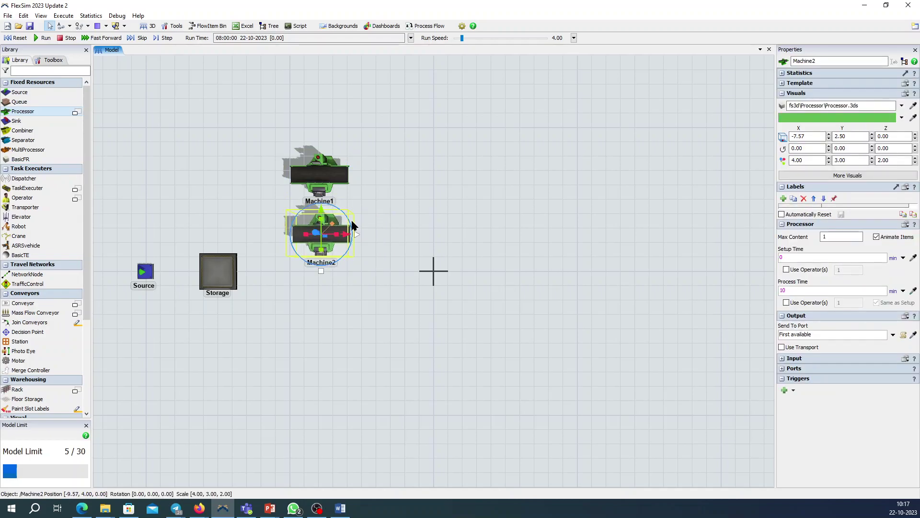
Paste two more copies of the machine and line them up below the second one in the same column
{"action": "key", "text": "ctrl+v"}
{"action": "left_click_drag", "start_coordinate": [376, 237], "coordinate": [325, 303]}
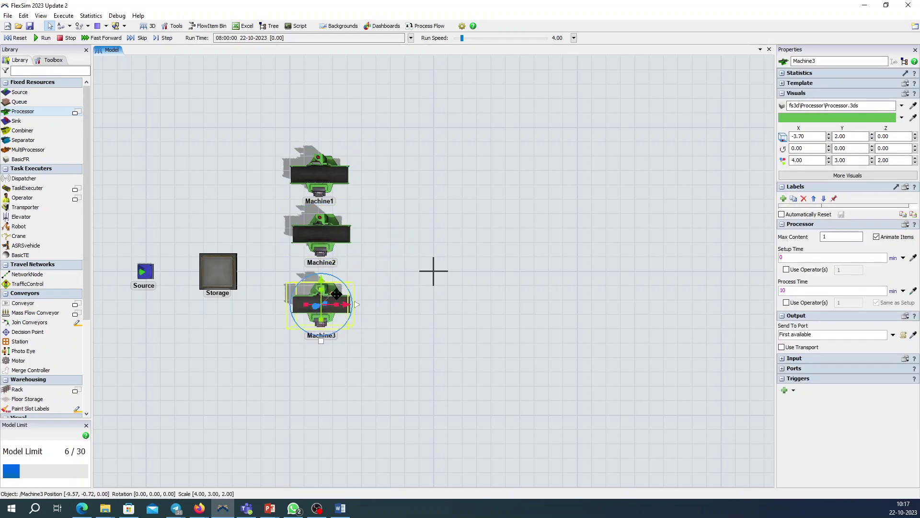
{"action": "left_click", "coordinate": [380, 264]}
{"action": "key", "text": "ctrl+v"}
{"action": "left_click_drag", "start_coordinate": [409, 287], "coordinate": [319, 384]}
{"action": "left_click", "coordinate": [394, 308]}
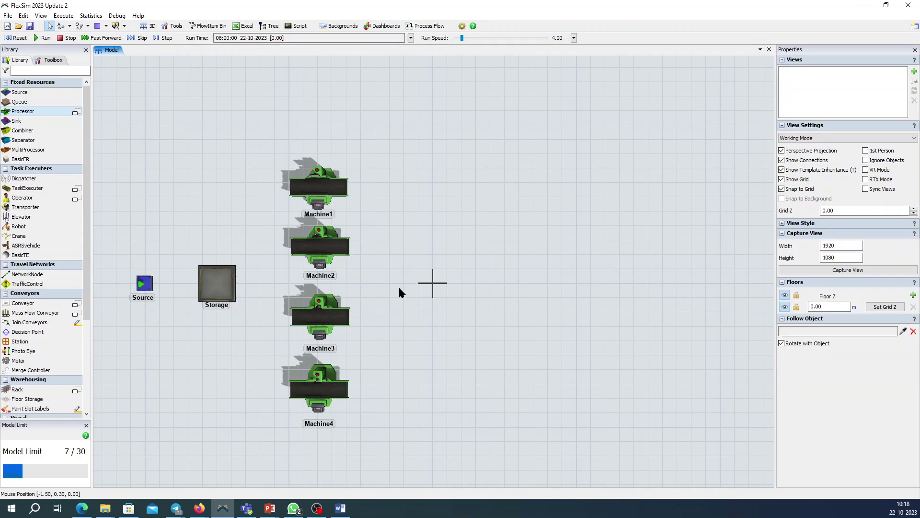
Add a Combiner to the model and move it between the machine column and the open area, at about X -0.3, Y 0.8
{"action": "left_click", "coordinate": [39, 131]}
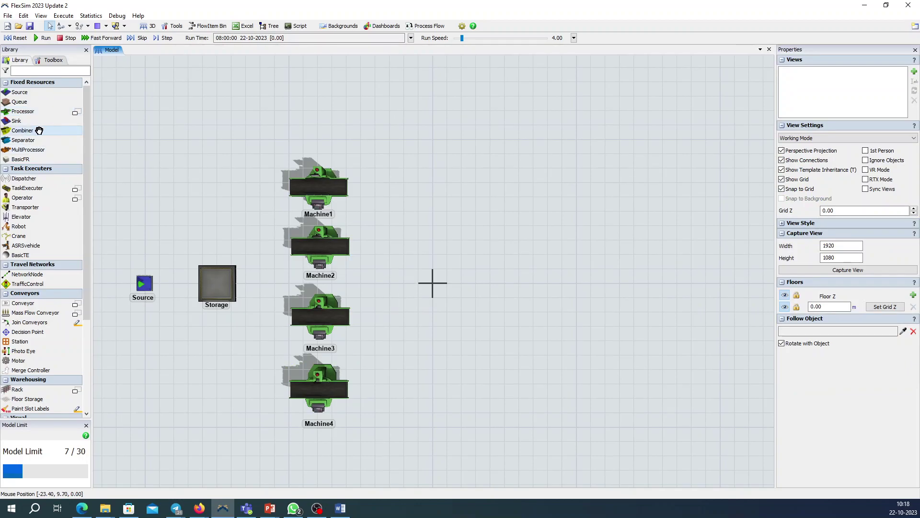
{"action": "left_click", "coordinate": [432, 283]}
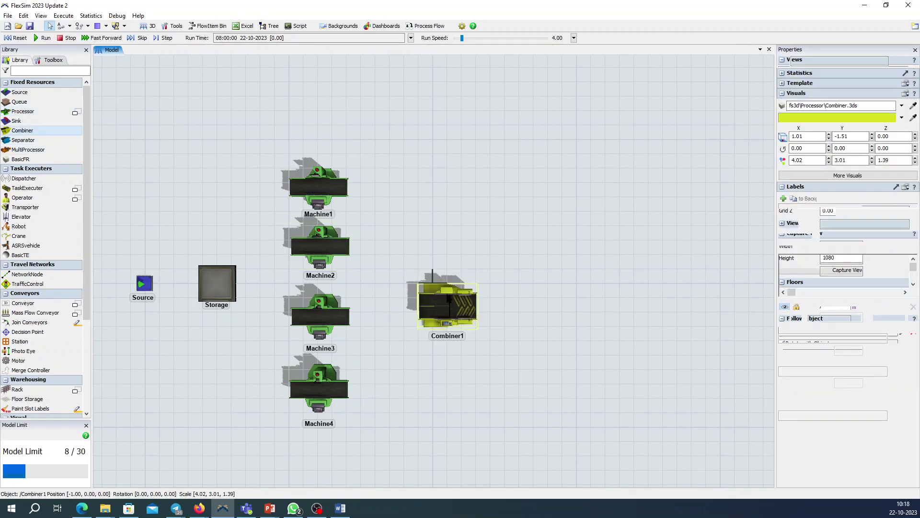
{"action": "left_click_drag", "start_coordinate": [448, 294], "coordinate": [427, 264]}
{"action": "left_click", "coordinate": [516, 256]}
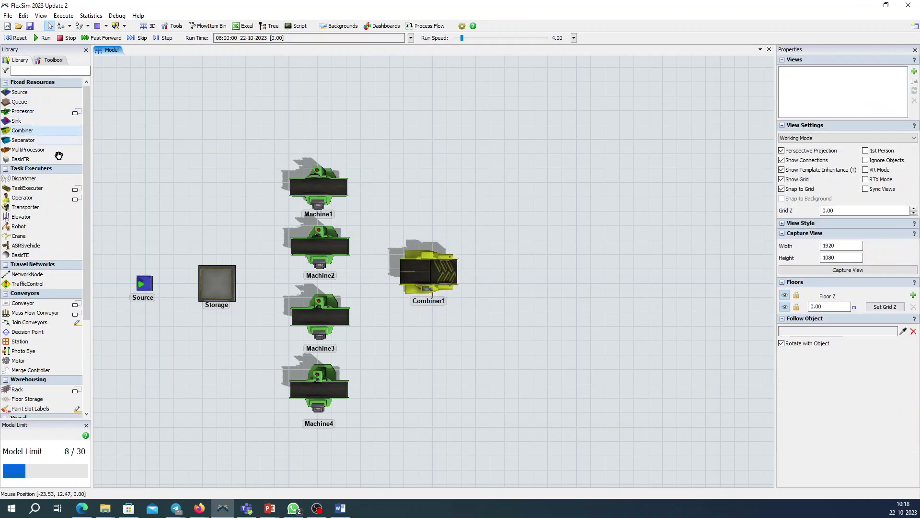
Place a Sink at about X 9.5, Y 2.5 and a Transporter at about X 4.2, Y -3.7, below the Combiner
{"action": "left_click", "coordinate": [35, 121]}
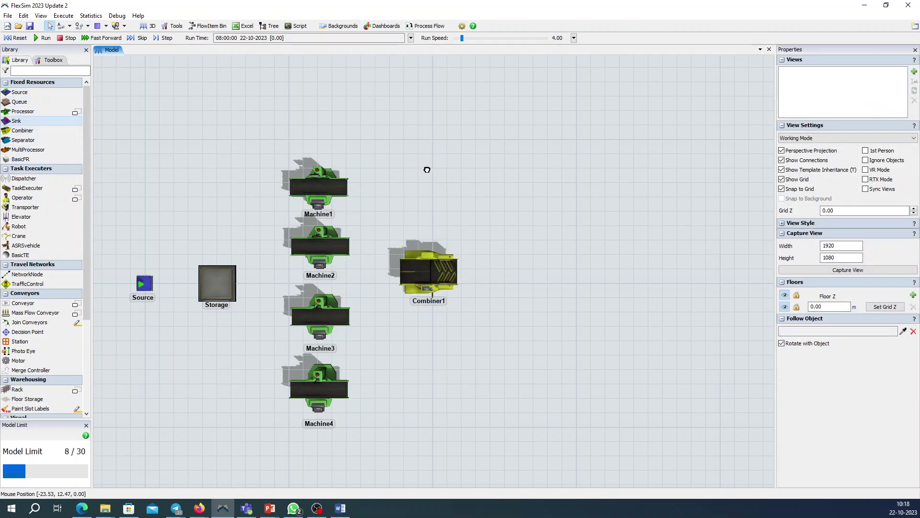
{"action": "left_click", "coordinate": [559, 240]}
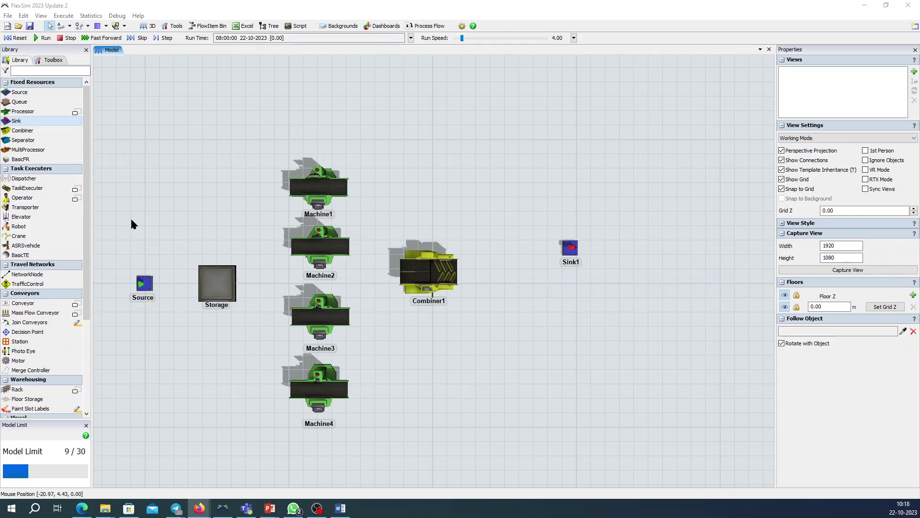
{"action": "left_click_drag", "start_coordinate": [36, 207], "coordinate": [480, 333]}
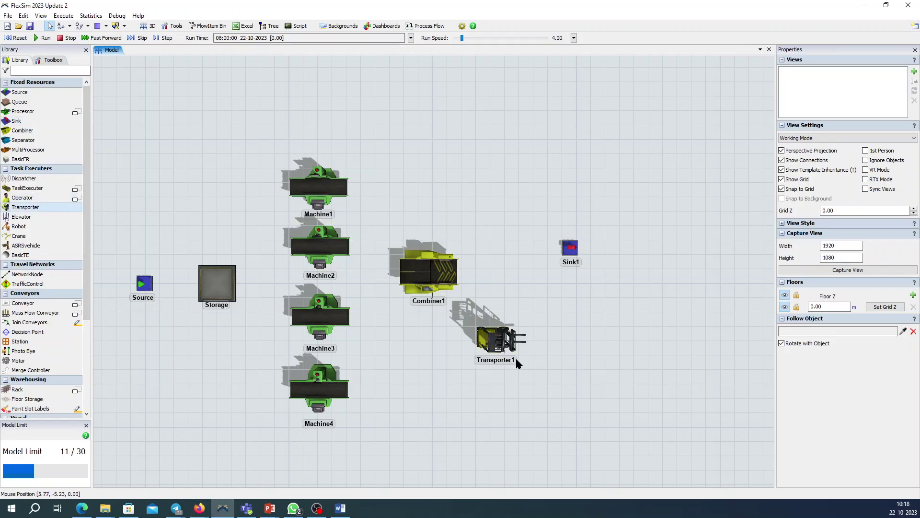
{"action": "left_click", "coordinate": [488, 344]}
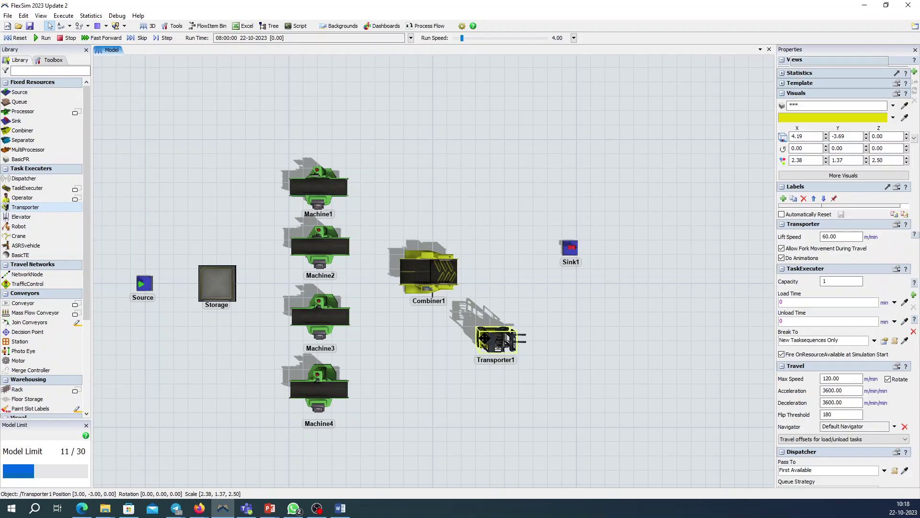
Rename the Combiner as Assembly
{"action": "left_click", "coordinate": [426, 270]}
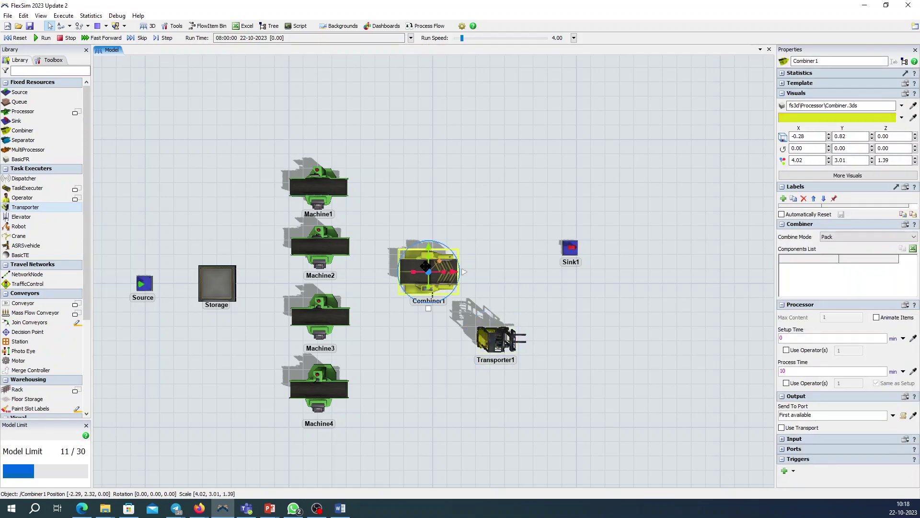
{"action": "double_click", "coordinate": [828, 61]}
{"action": "type", "text": "Assembly"}
{"action": "left_click", "coordinate": [663, 217]}
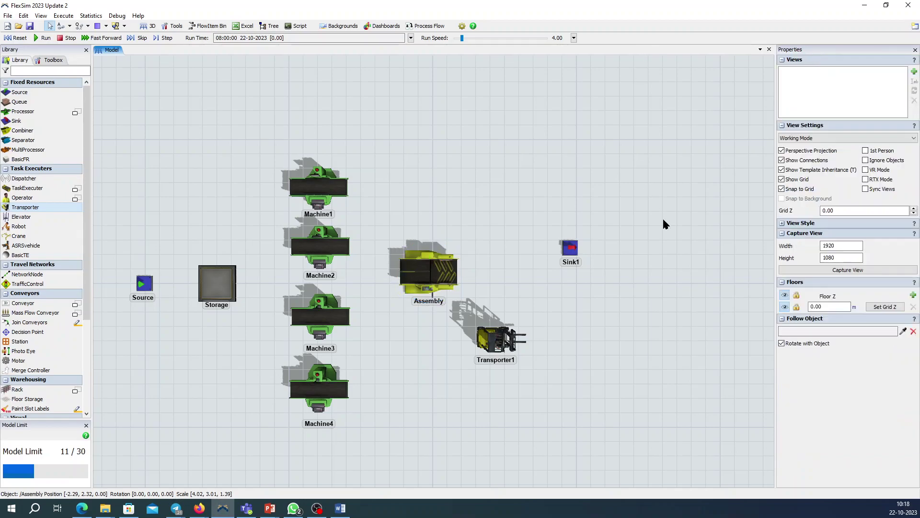
Remove the trailing number from the sink's and transporter's names, leaving Sink and Transporter
{"action": "left_click", "coordinate": [570, 247]}
{"action": "left_click", "coordinate": [830, 57]}
{"action": "key", "text": "BackSpace"}
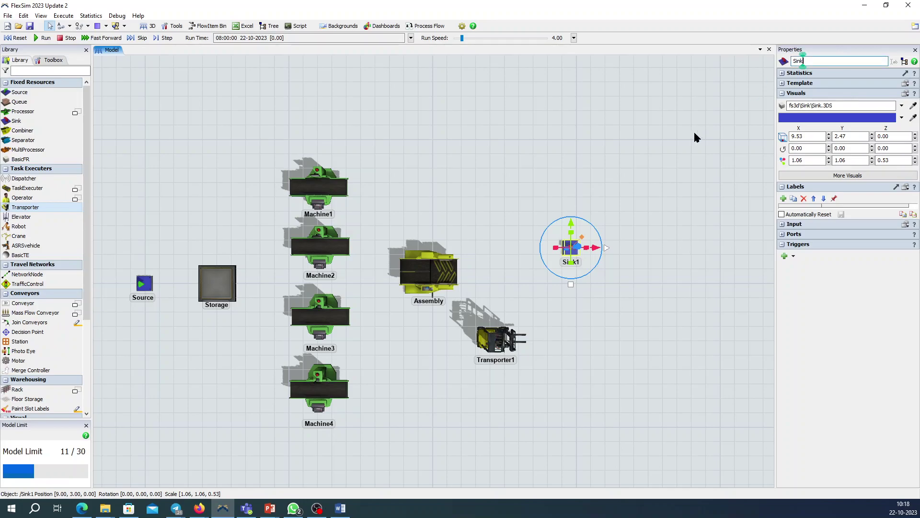
{"action": "left_click", "coordinate": [670, 142]}
{"action": "left_click", "coordinate": [841, 63]}
{"action": "key", "text": "BackSpace"}
{"action": "left_click", "coordinate": [655, 163]}
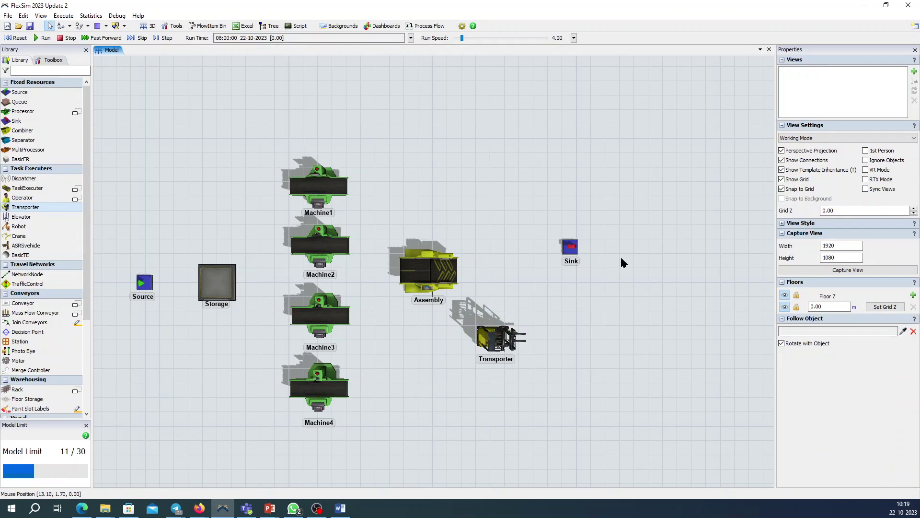
Check the machine times in the Word diagram and set the process time to 4 min for Machine1 and 7 min for Machine2
{"action": "left_click", "coordinate": [316, 196]}
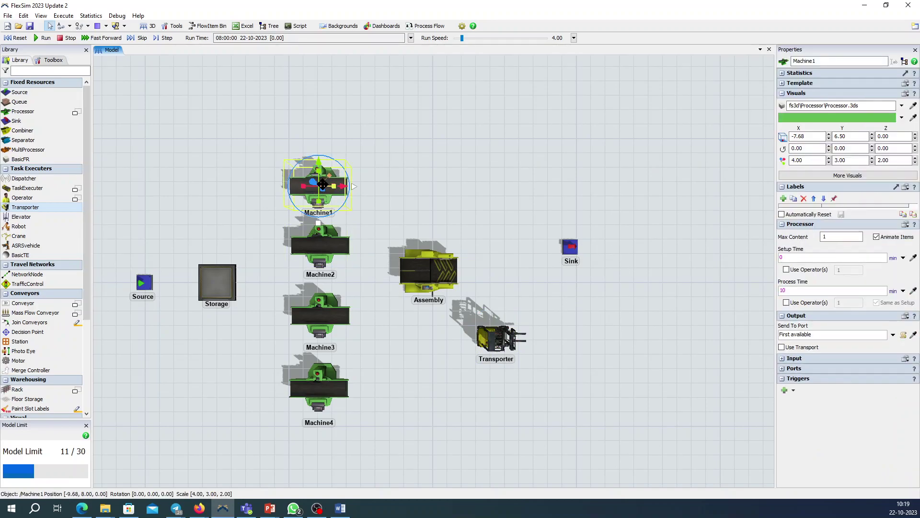
{"action": "left_click", "coordinate": [341, 509]}
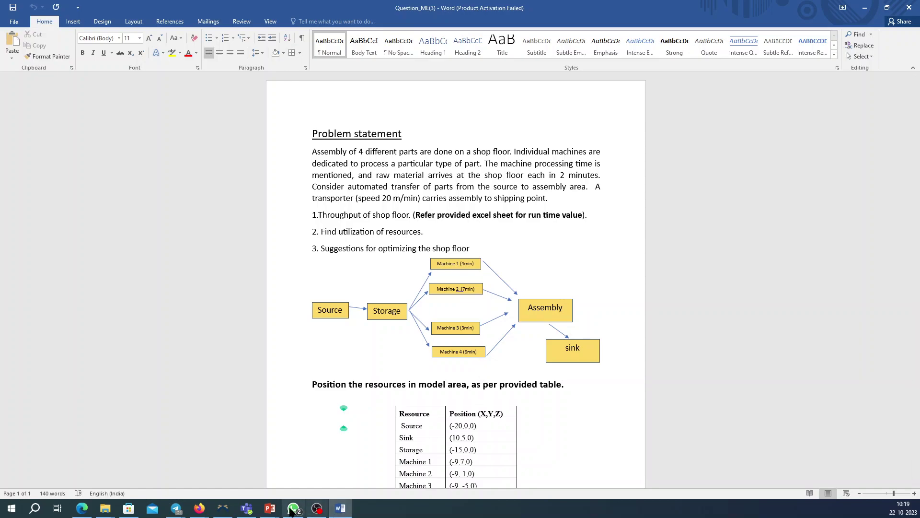
{"action": "left_click", "coordinate": [223, 508]}
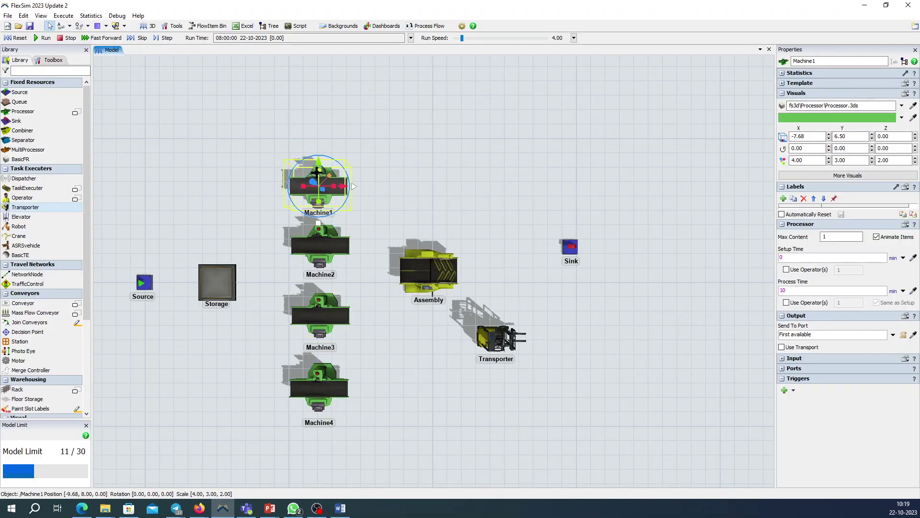
{"action": "double_click", "coordinate": [797, 291]}
{"action": "type", "text": "4"}
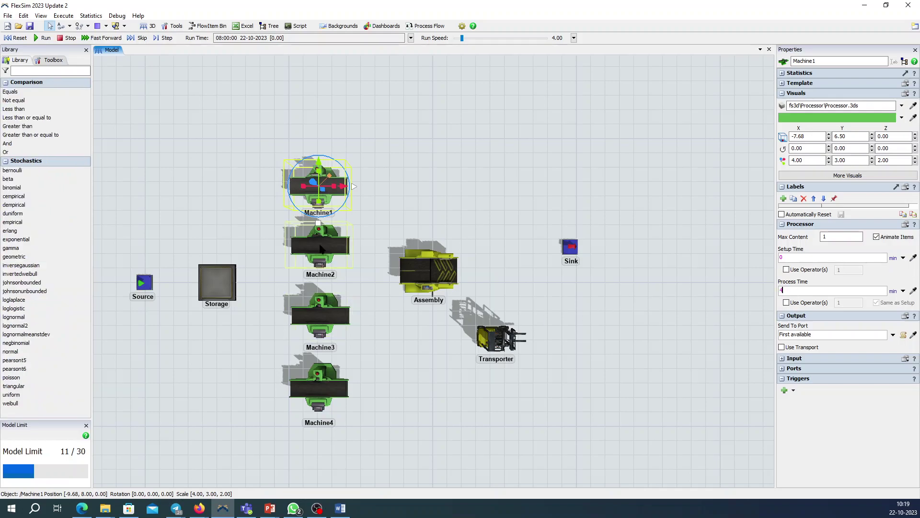
{"action": "left_click", "coordinate": [336, 263]}
{"action": "double_click", "coordinate": [802, 290]}
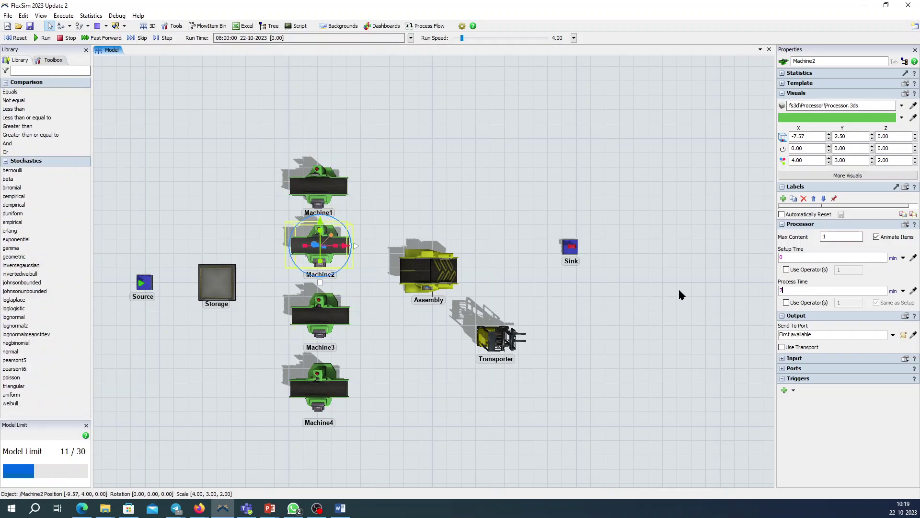
Set the process time of Machine3 to 3 min and of Machine4 to the 6 min given in the problem diagram
{"action": "left_click", "coordinate": [319, 314]}
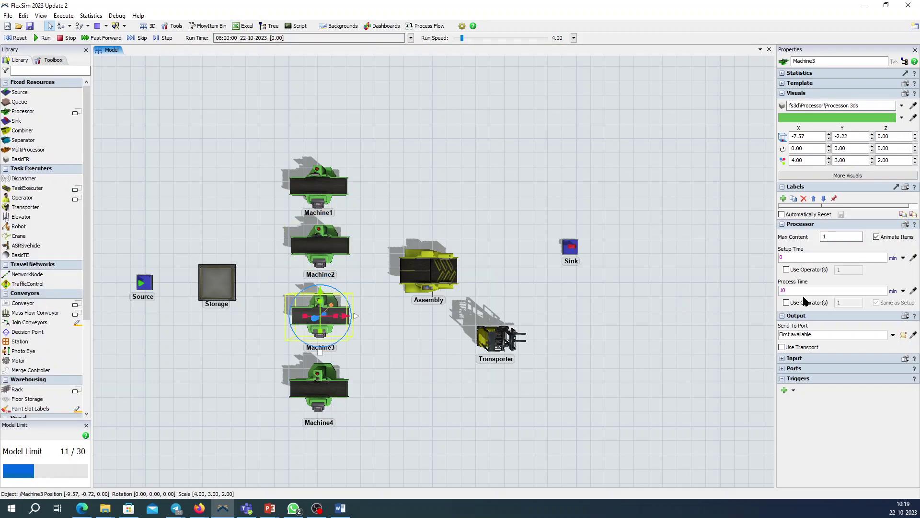
{"action": "double_click", "coordinate": [802, 290]}
{"action": "type", "text": "3"}
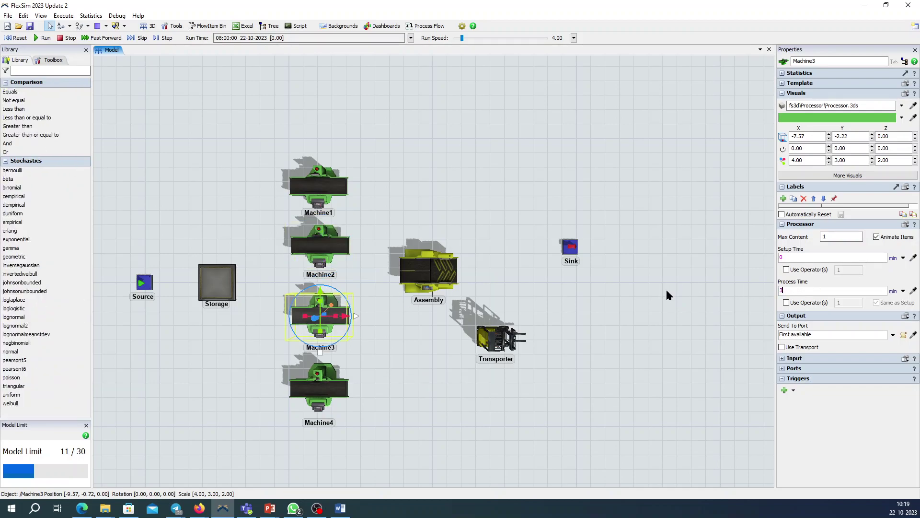
{"action": "left_click", "coordinate": [319, 386]}
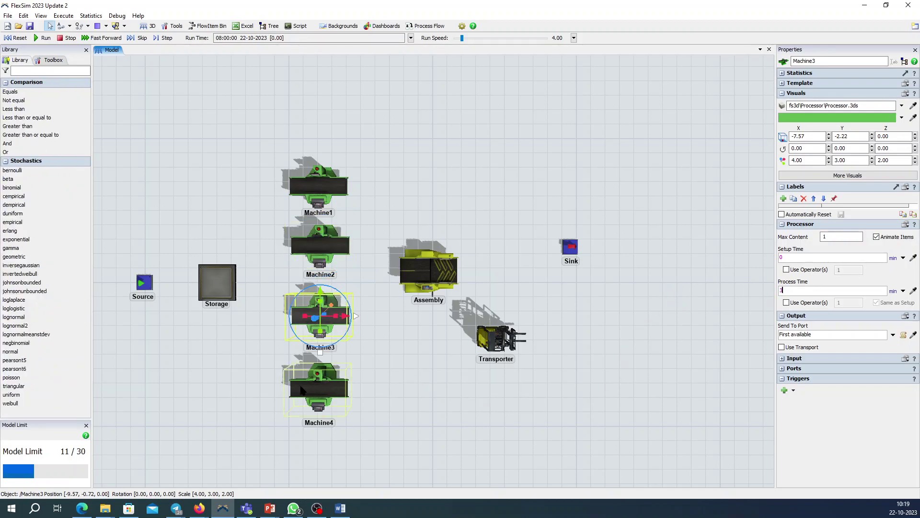
{"action": "double_click", "coordinate": [799, 290]}
{"action": "left_click", "coordinate": [556, 387]}
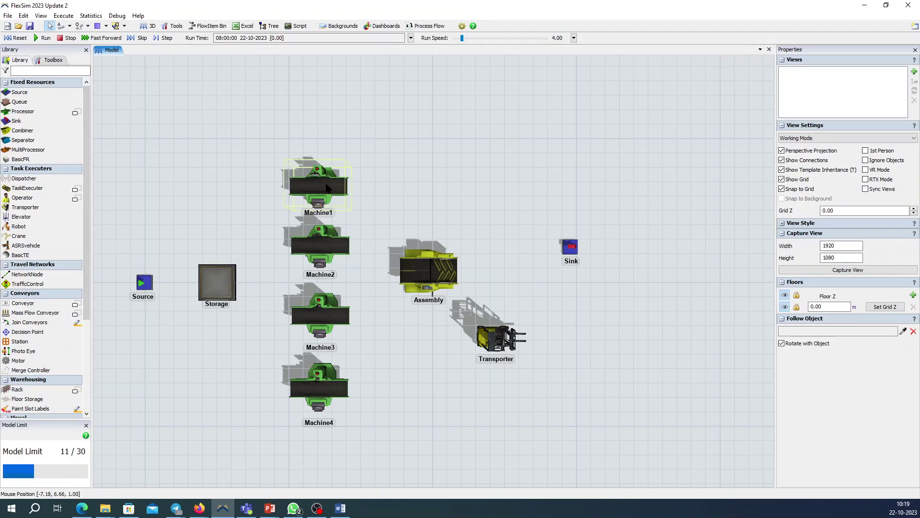
Inspect the Assembly and Transporter properties, and look up the Sink coordinates in the Word position table
{"action": "left_click", "coordinate": [429, 272]}
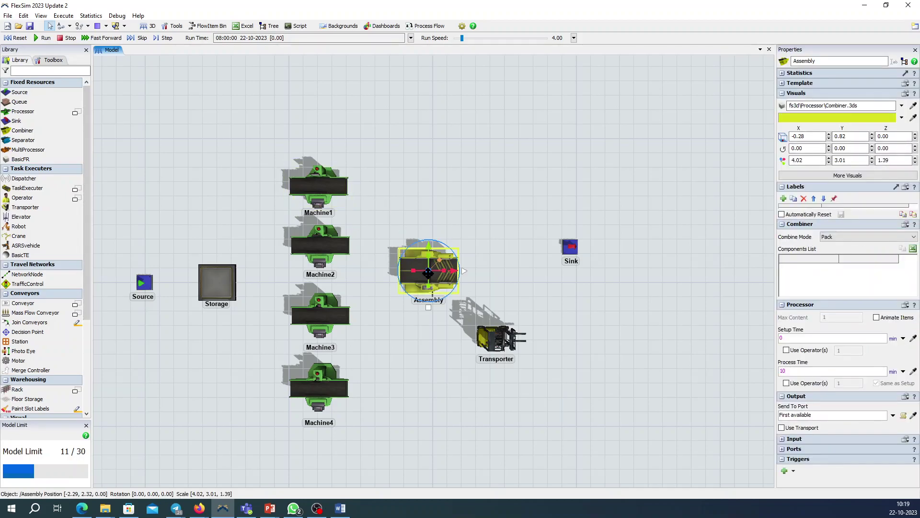
{"action": "left_click", "coordinate": [498, 338]}
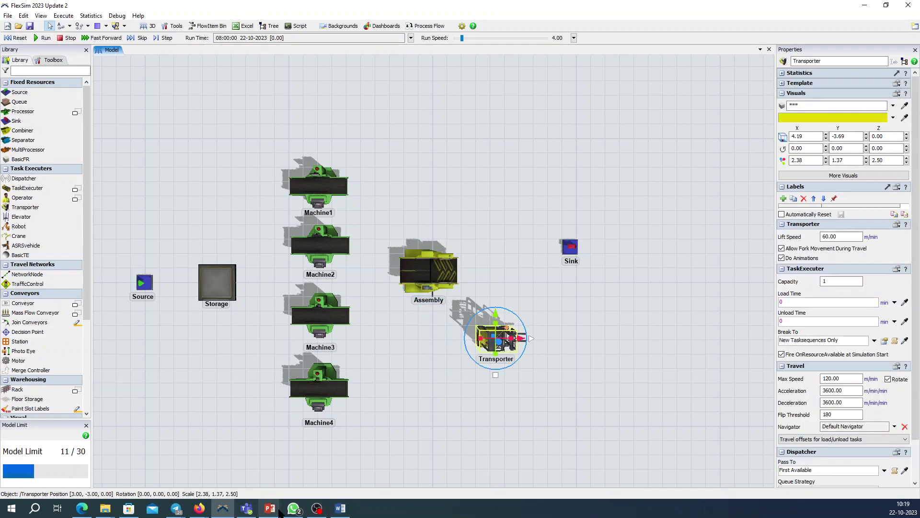
{"action": "left_click", "coordinate": [341, 508]}
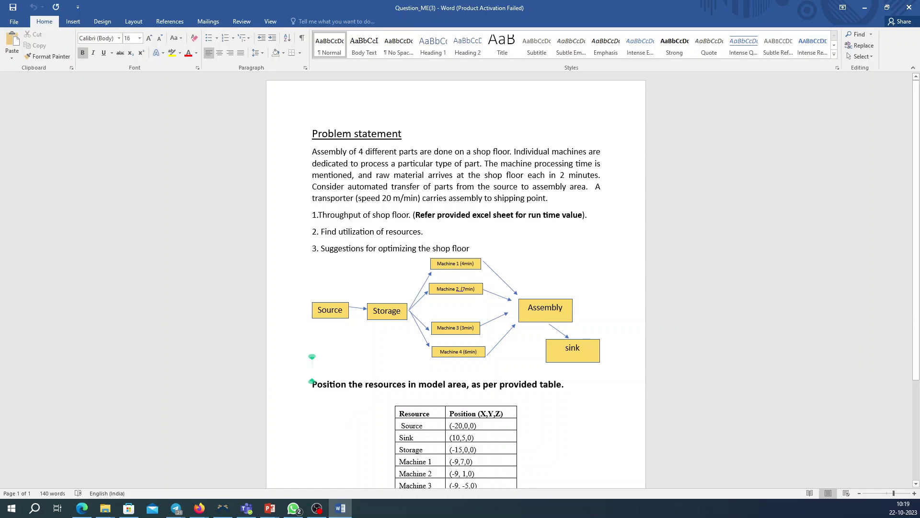
{"action": "left_click_drag", "start_coordinate": [314, 151], "coordinate": [402, 152]}
{"action": "left_click", "coordinate": [431, 187]}
{"action": "scroll", "coordinate": [456, 441], "scroll_direction": "down", "scroll_amount": 5}
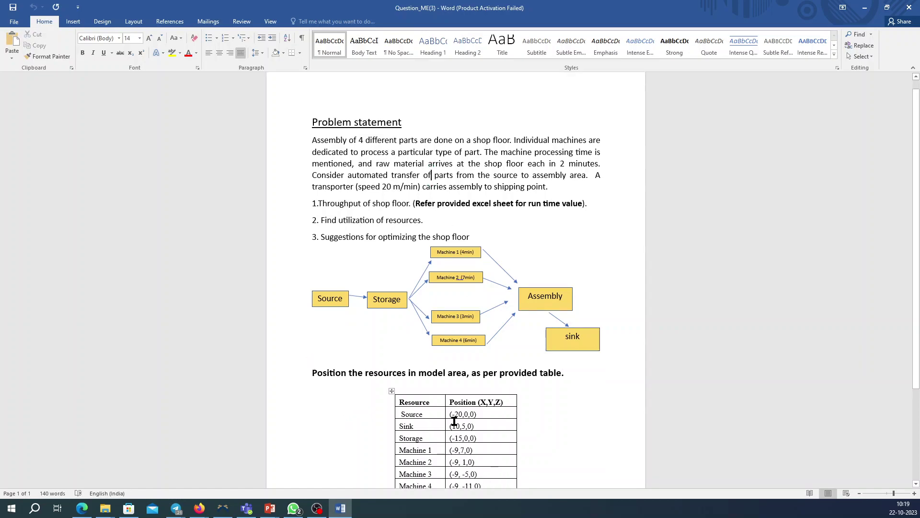
{"action": "left_click", "coordinate": [462, 309]}
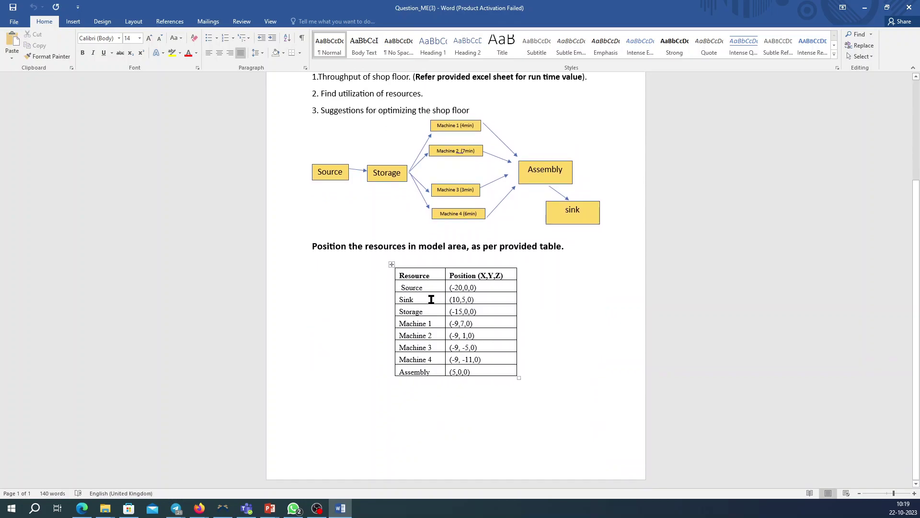
{"action": "left_click_drag", "start_coordinate": [452, 299], "coordinate": [474, 299]}
{"action": "left_click", "coordinate": [474, 299]}
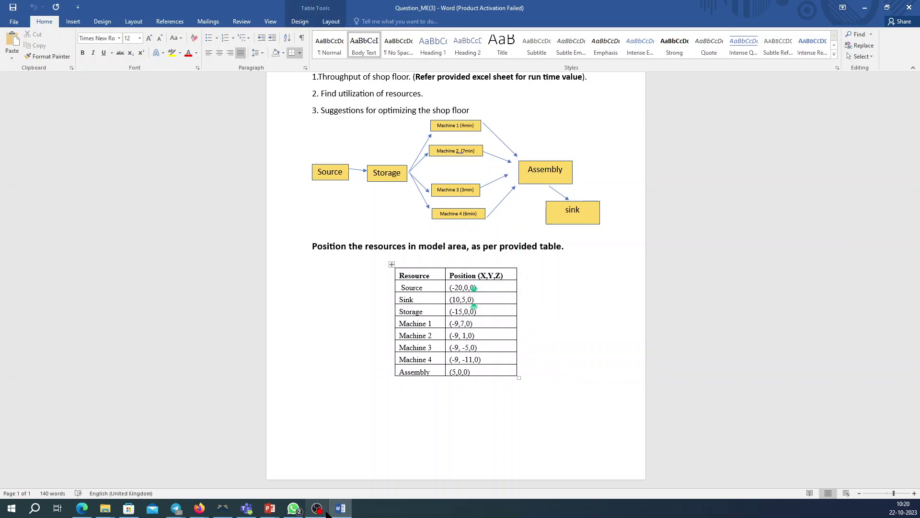
{"action": "left_click", "coordinate": [223, 508]}
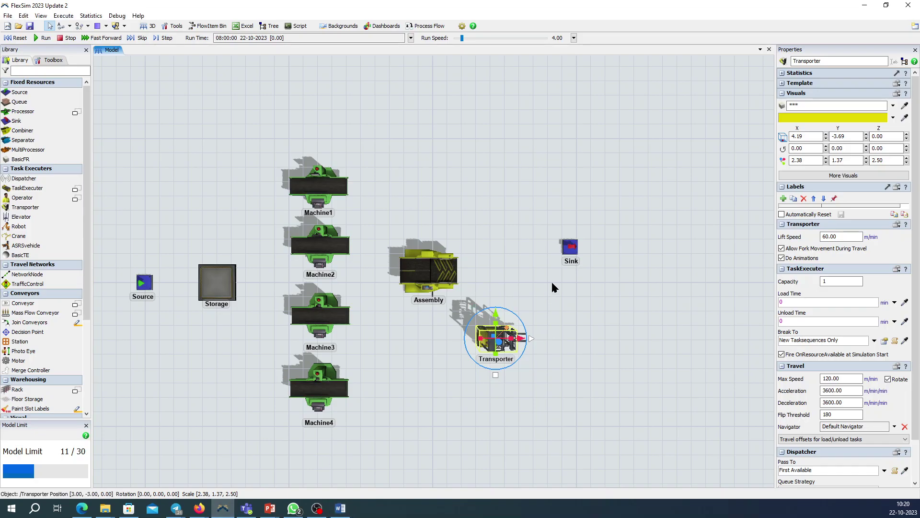
Set the Sink's location to X 10, Y 5
{"action": "left_click", "coordinate": [565, 254]}
{"action": "double_click", "coordinate": [803, 136]}
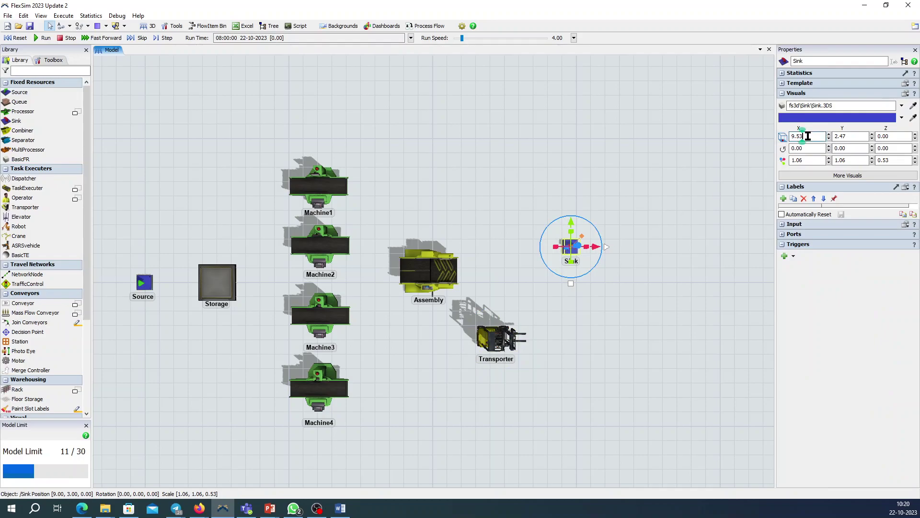
{"action": "type", "text": "10"}
{"action": "left_click", "coordinate": [858, 136]}
{"action": "double_click", "coordinate": [858, 137]}
{"action": "type", "text": "5"}
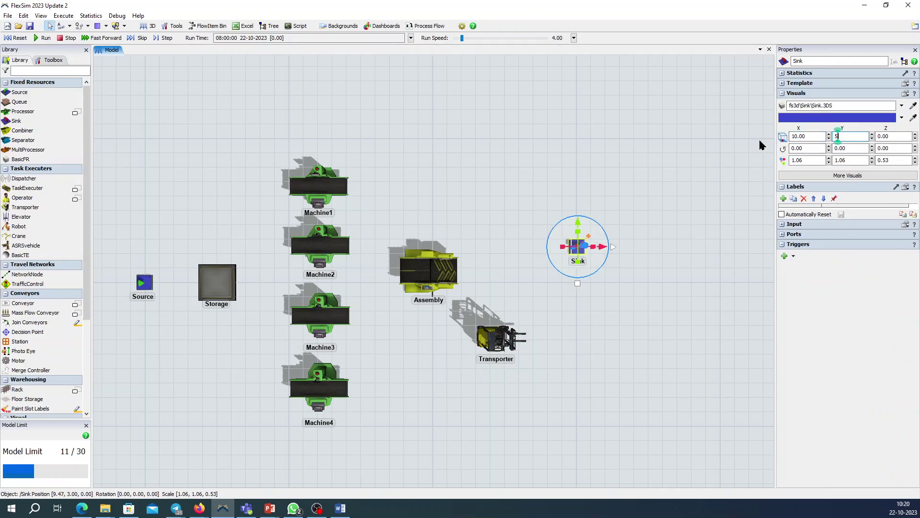
{"action": "left_click", "coordinate": [623, 179]}
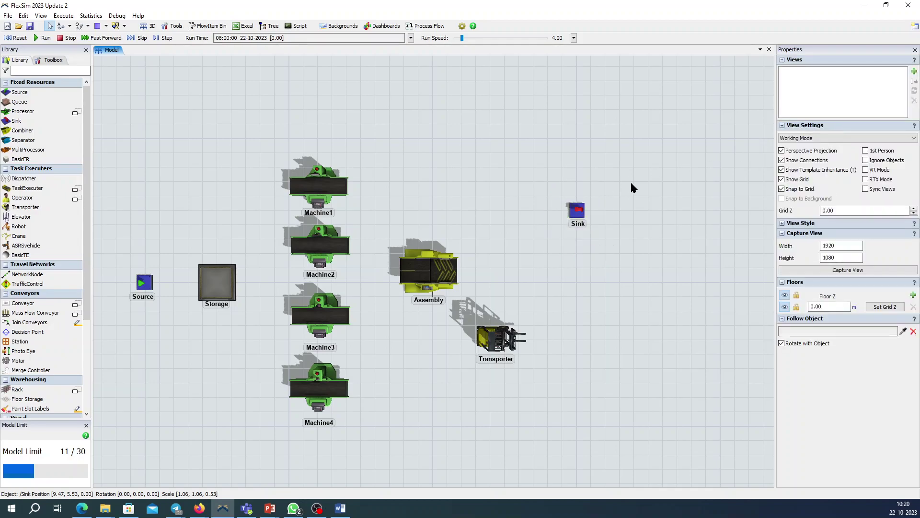
Check the position table in Word and move Assembly horizontally to about X 5, Y 0.8
{"action": "left_click", "coordinate": [340, 509]}
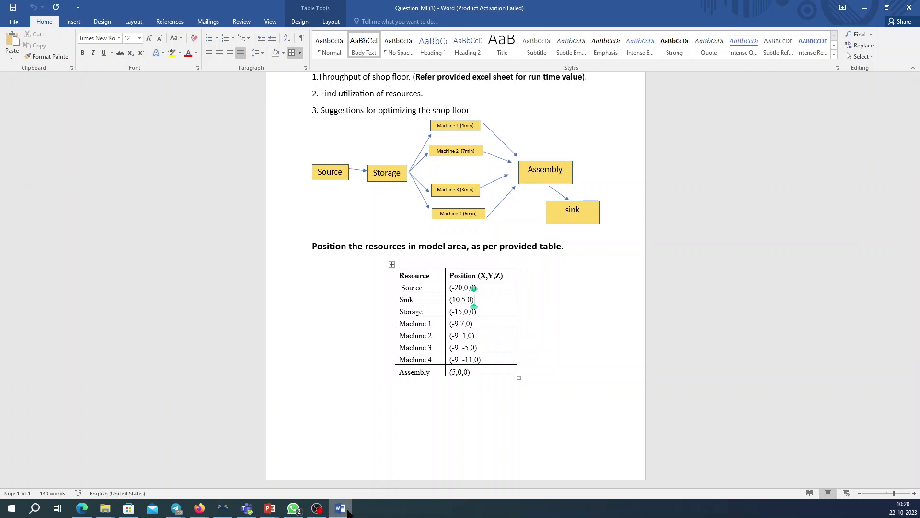
{"action": "key", "text": "alt+Tab"}
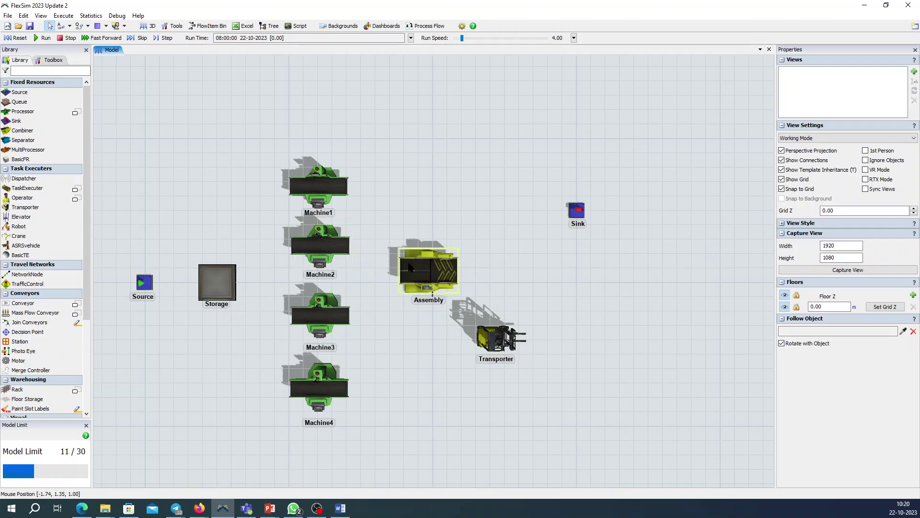
{"action": "left_click_drag", "start_coordinate": [438, 271], "coordinate": [514, 268]}
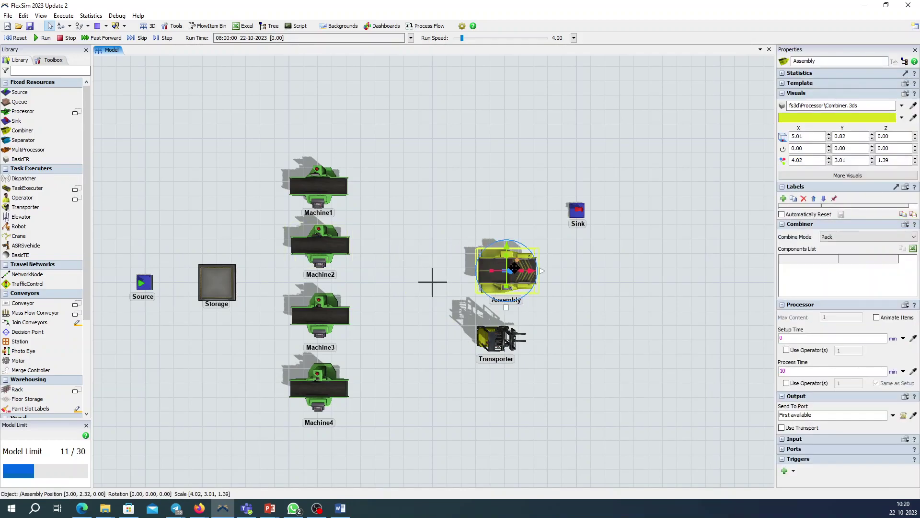
Set Machine1's location to X -9, Y 7
{"action": "left_click", "coordinate": [319, 184]}
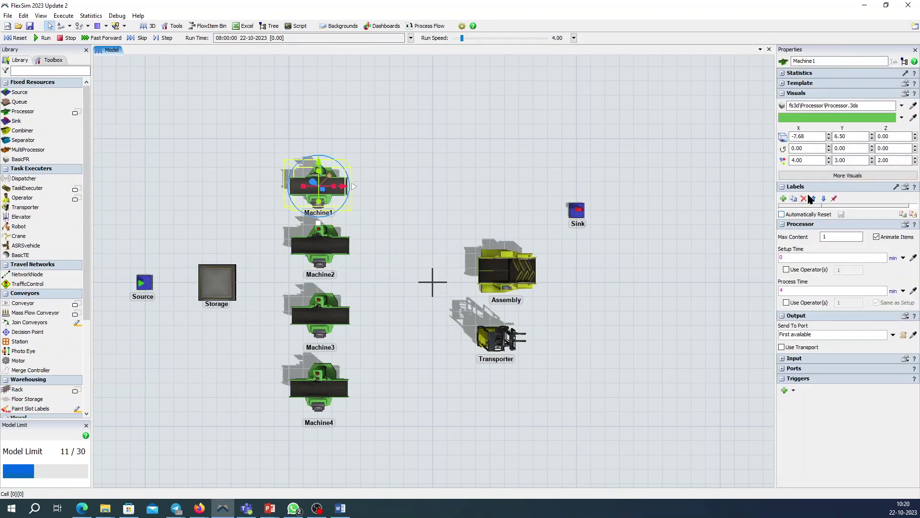
{"action": "double_click", "coordinate": [807, 139]}
{"action": "type", "text": "-9"}
{"action": "left_click", "coordinate": [852, 136]}
{"action": "double_click", "coordinate": [852, 136]}
{"action": "type", "text": "7"}
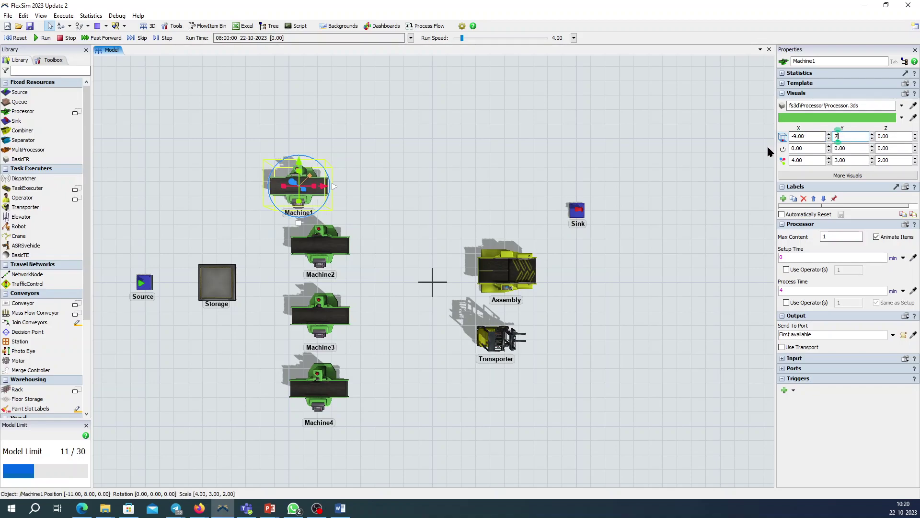
Check Machine1's location and look up Machine2's coordinates in the Word position table
{"action": "left_click", "coordinate": [745, 158]}
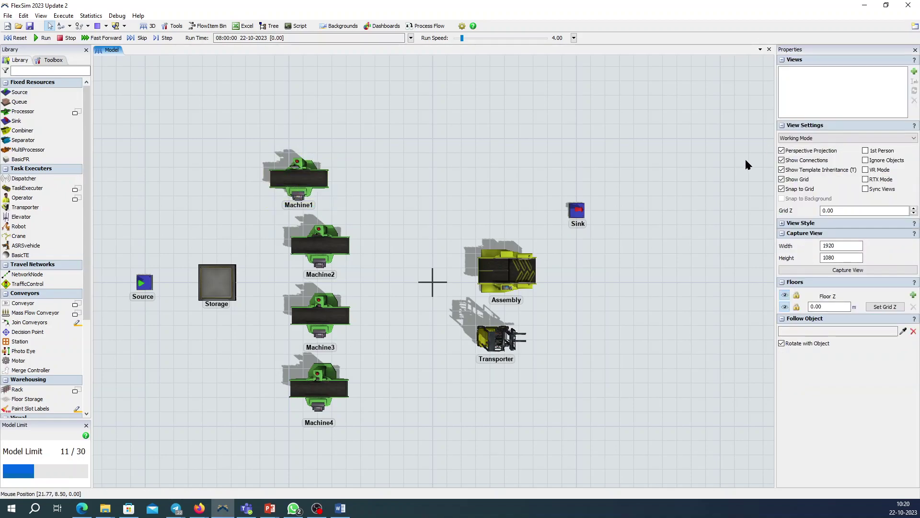
{"action": "left_click", "coordinate": [316, 246]}
{"action": "left_click", "coordinate": [297, 181]}
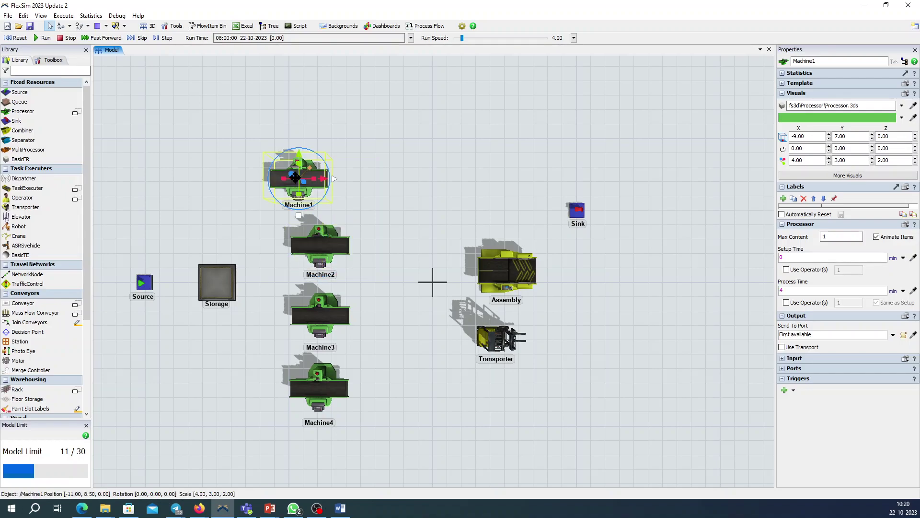
{"action": "left_click", "coordinate": [324, 248]}
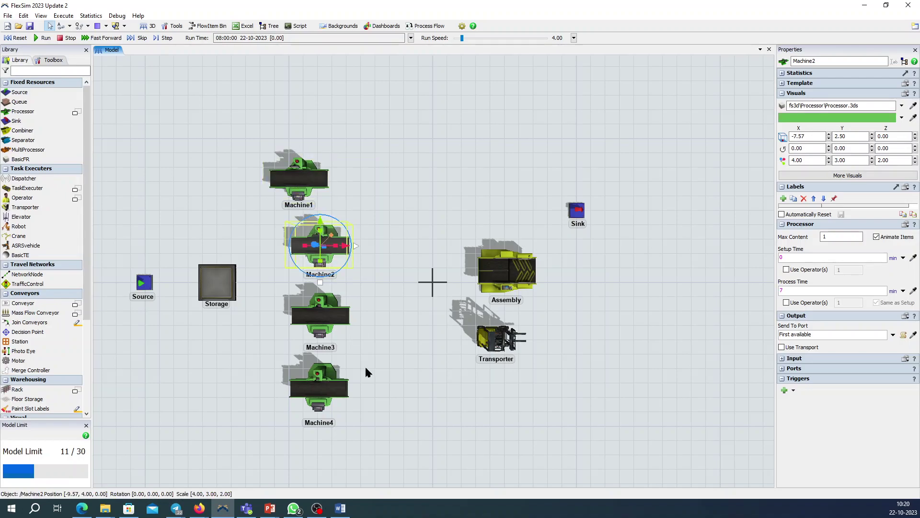
{"action": "left_click", "coordinate": [342, 509]}
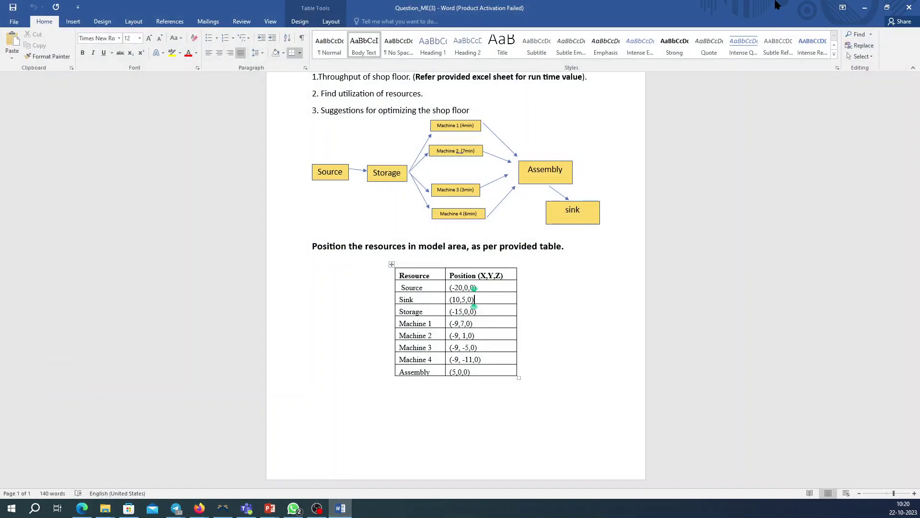
{"action": "key", "text": "alt+Tab"}
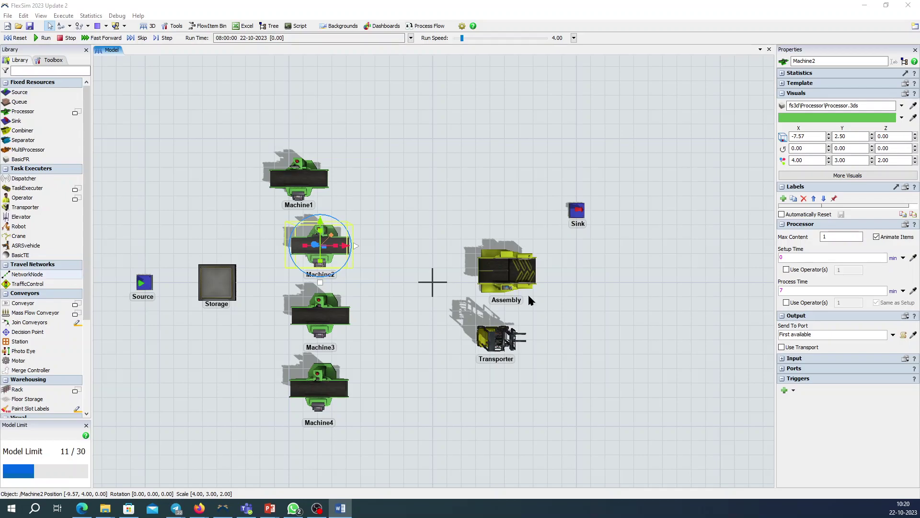
Set Machine2's location to X -9, Y 1
{"action": "left_click", "coordinate": [334, 242]}
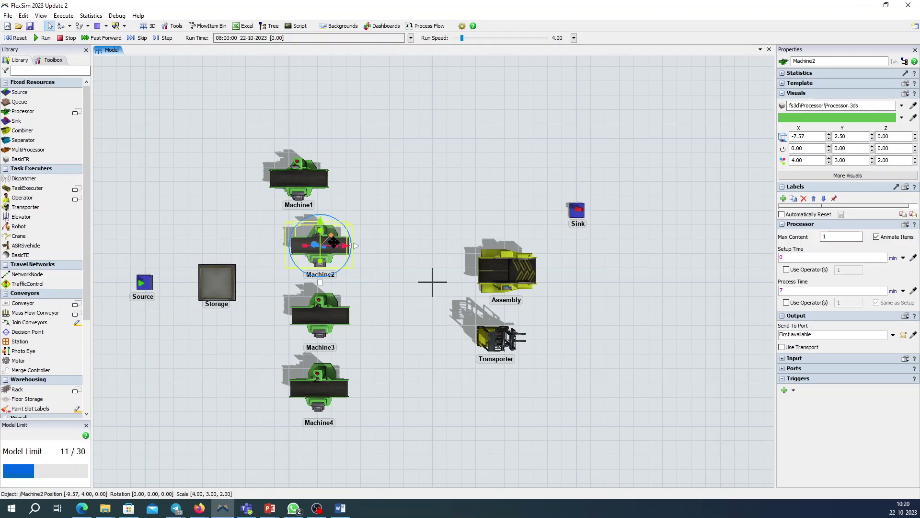
{"action": "double_click", "coordinate": [805, 136]}
{"action": "left_click", "coordinate": [842, 136]}
{"action": "type", "text": "9"}
{"action": "double_click", "coordinate": [842, 136]}
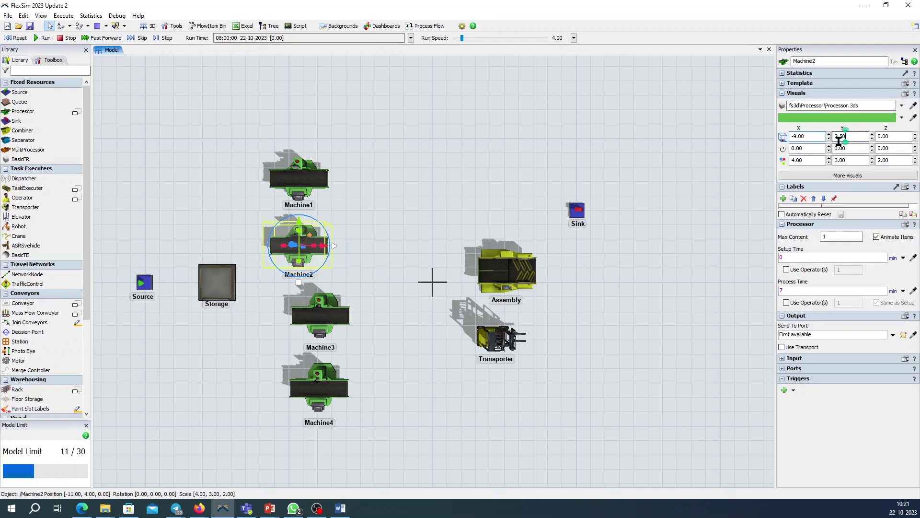
{"action": "type", "text": "1"}
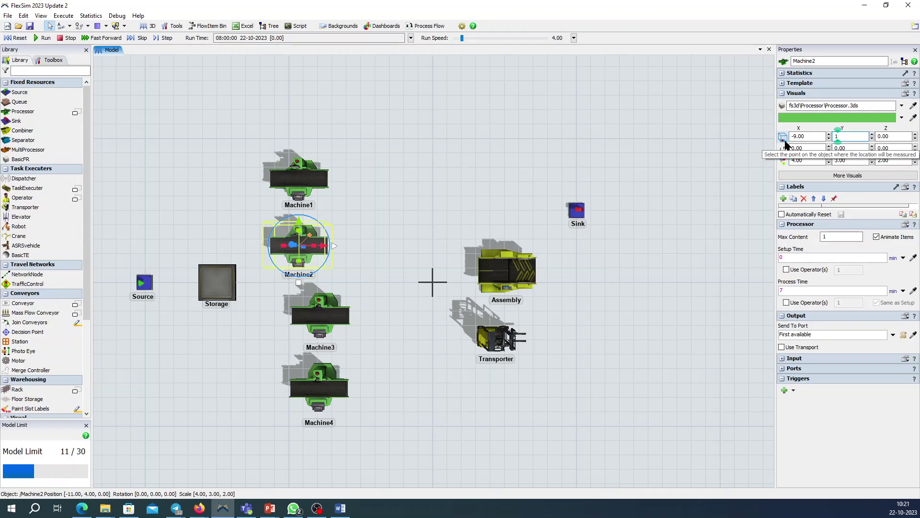
{"action": "left_click", "coordinate": [713, 248]}
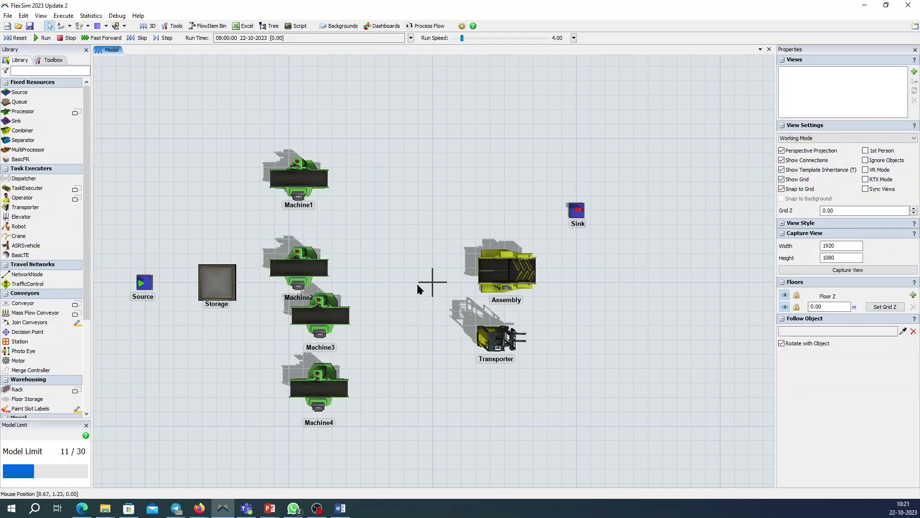
Set Machine3's location to X -9, Y -5
{"action": "left_click", "coordinate": [338, 315]}
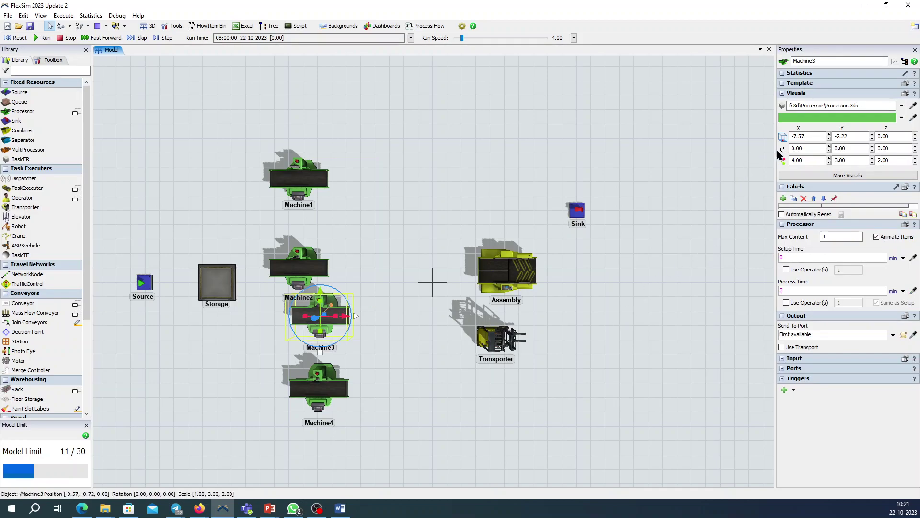
{"action": "double_click", "coordinate": [798, 136]}
{"action": "type", "text": "9"}
{"action": "double_click", "coordinate": [836, 136]}
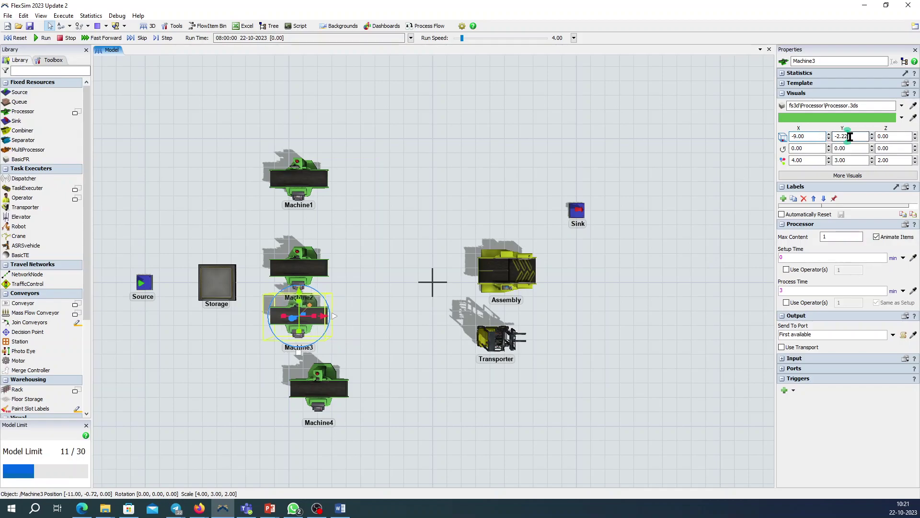
{"action": "type", "text": "2."}
{"action": "key", "text": "BackSpace"}
{"action": "type", "text": "5"}
{"action": "left_click", "coordinate": [723, 179]}
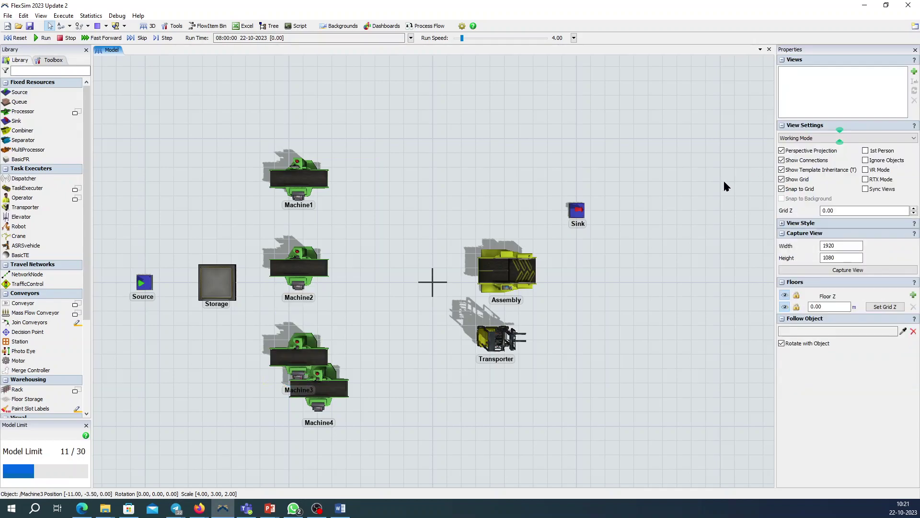
Set Machine4's location to X -9, Y -11
{"action": "left_click", "coordinate": [334, 395]}
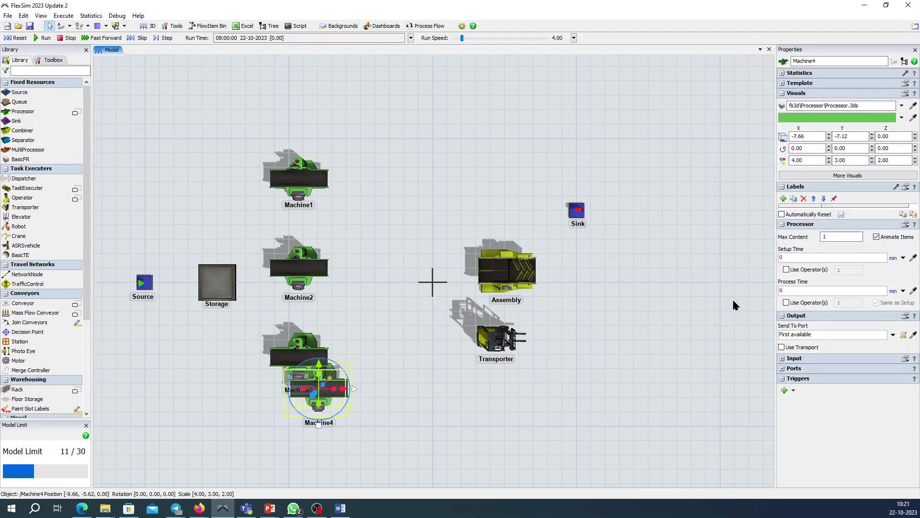
{"action": "left_click", "coordinate": [813, 137]}
{"action": "left_click_drag", "start_coordinate": [811, 137], "coordinate": [802, 136]}
{"action": "type", "text": "9"}
{"action": "left_click", "coordinate": [854, 138]}
{"action": "left_click_drag", "start_coordinate": [853, 140], "coordinate": [839, 137]}
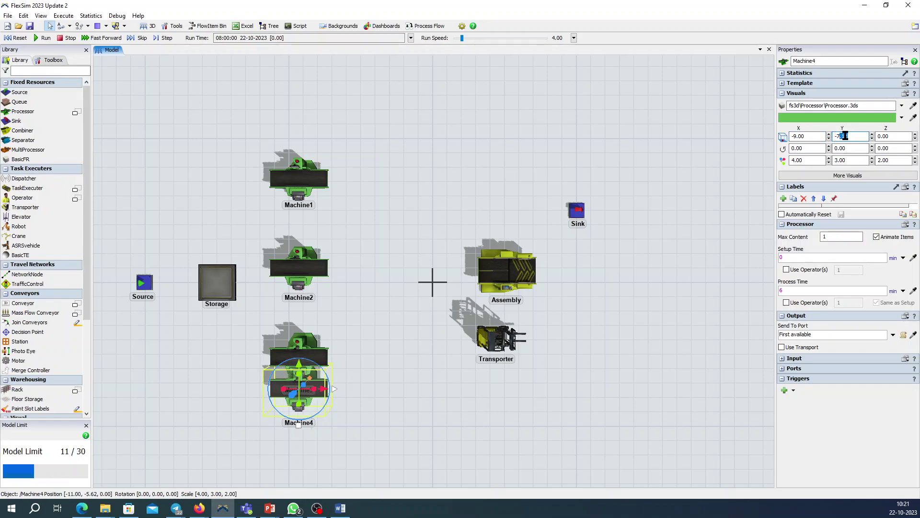
{"action": "type", "text": "11"}
{"action": "left_click", "coordinate": [712, 295]}
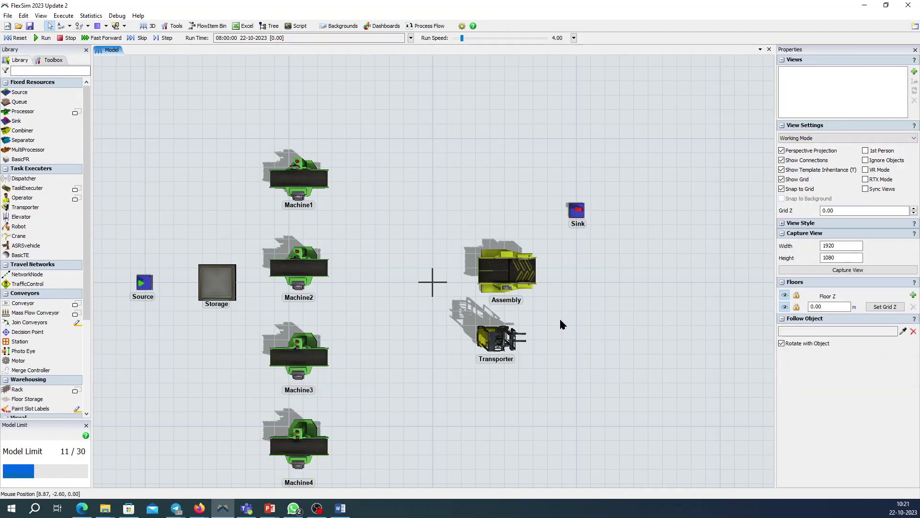
Set Assembly's location to X 5, Y 0
{"action": "left_click", "coordinate": [519, 274]}
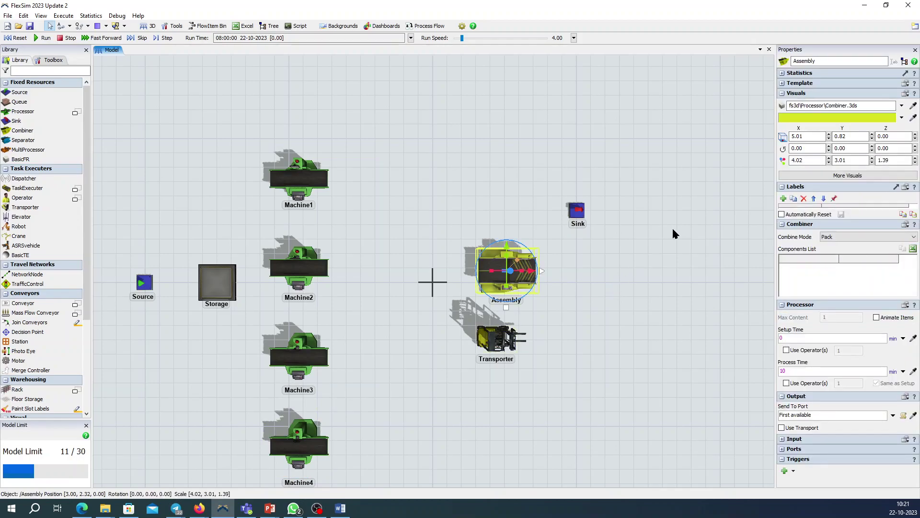
{"action": "left_click", "coordinate": [813, 135]}
{"action": "key", "text": "BackSpace"}
{"action": "left_click", "coordinate": [856, 137]}
{"action": "type", "text": "0"}
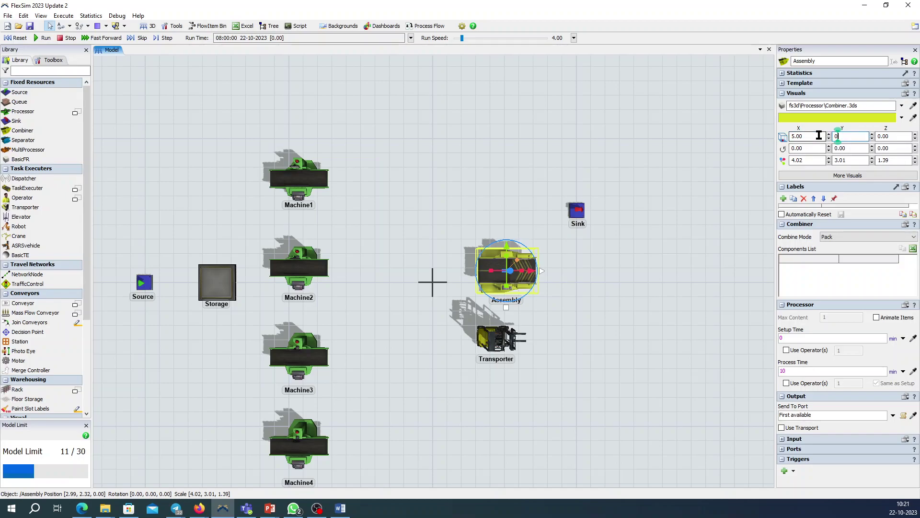
{"action": "left_click", "coordinate": [690, 235]}
Check the Sink and Assembly locations, and move the Transporter away from Assembly to about X 8.2, Y -4.7
{"action": "left_click", "coordinate": [583, 210]}
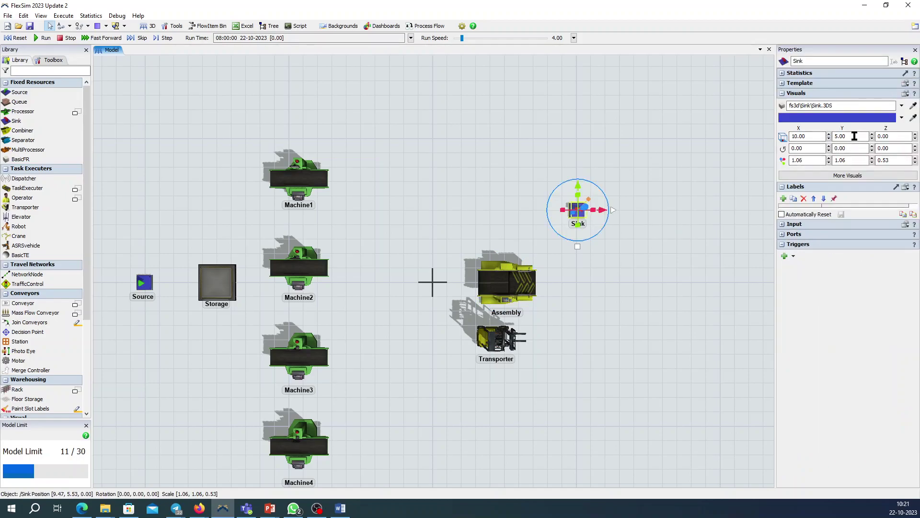
{"action": "left_click", "coordinate": [669, 337]}
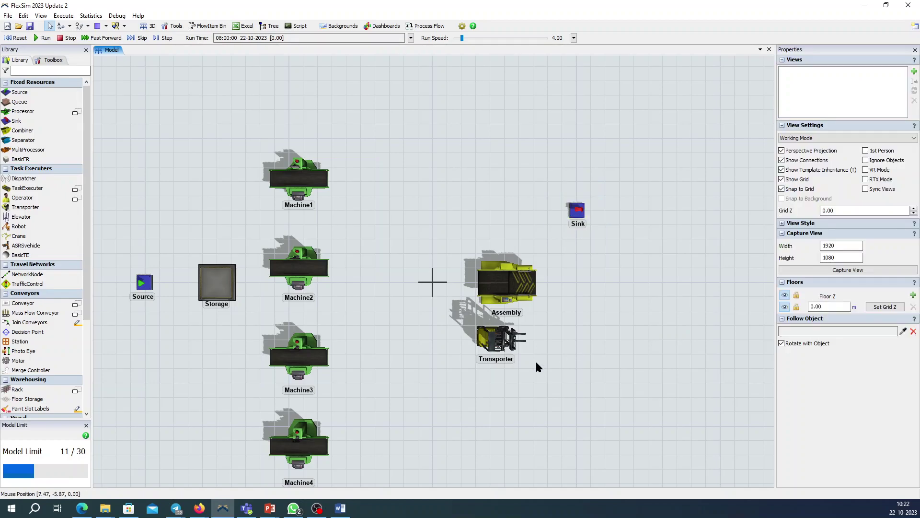
{"action": "left_click_drag", "start_coordinate": [501, 338], "coordinate": [558, 352]}
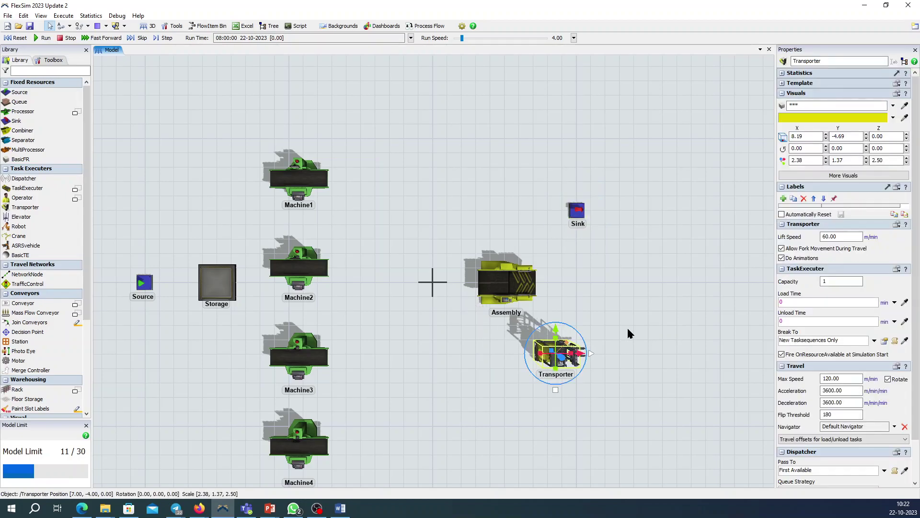
{"action": "left_click", "coordinate": [629, 333]}
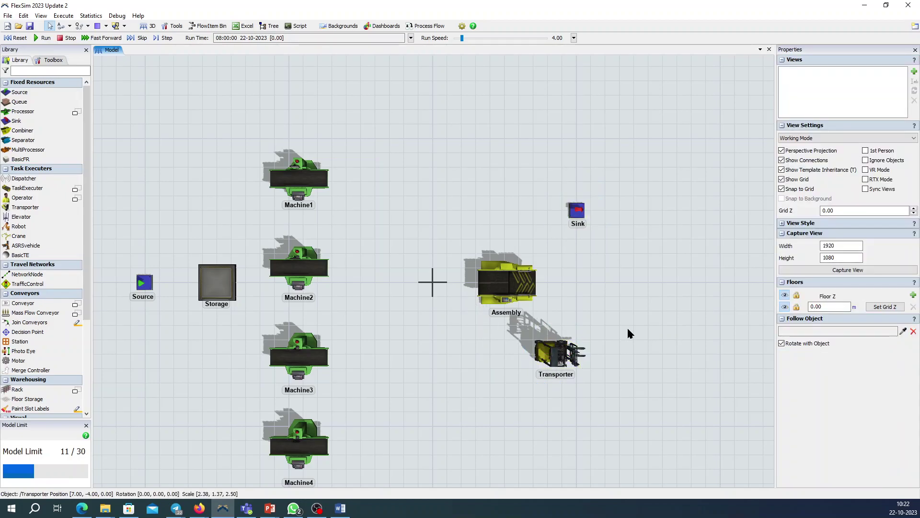
{"action": "left_click", "coordinate": [497, 283]}
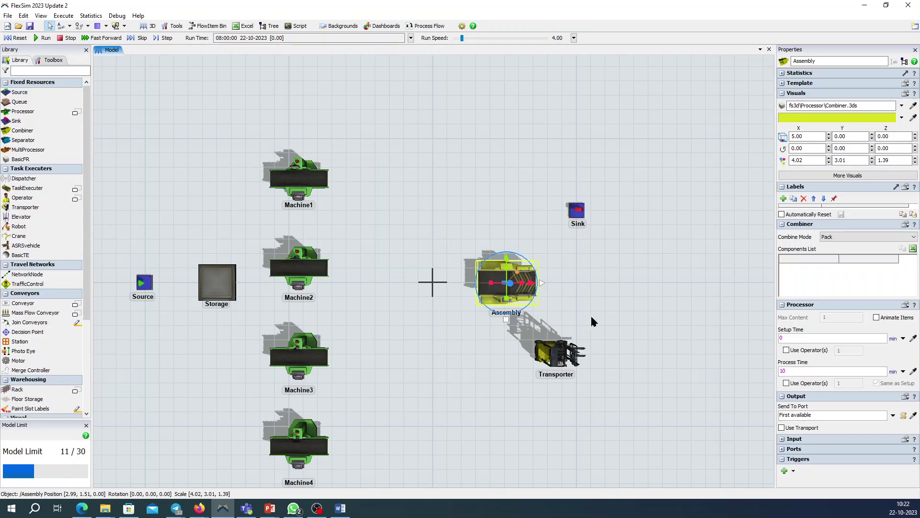
{"action": "left_click", "coordinate": [644, 319]}
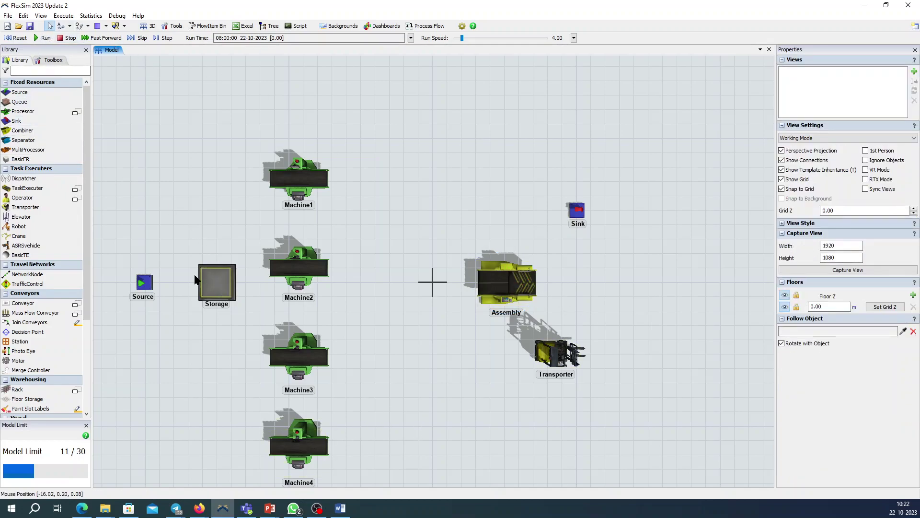
Paste two copies of the Storage queue and place them just after Machine1 and Machine2, on the Assembly side
{"action": "left_click", "coordinate": [212, 275]}
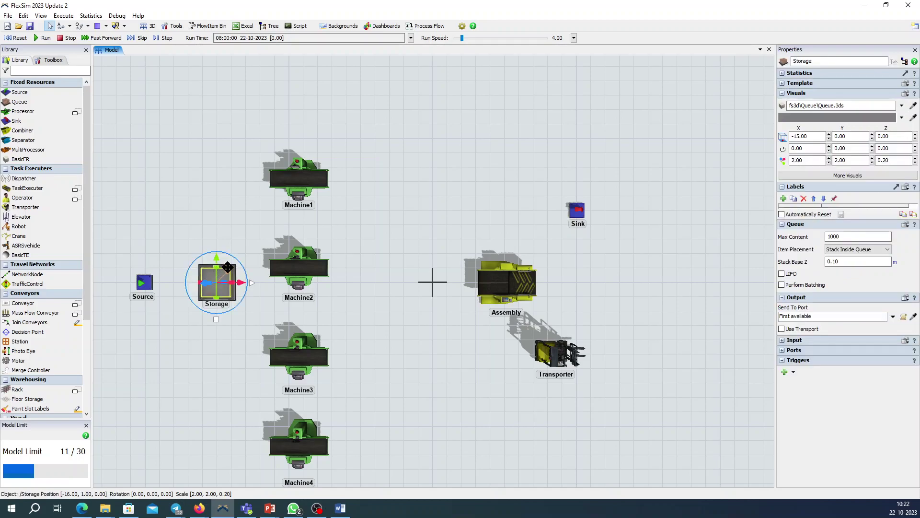
{"action": "left_click", "coordinate": [382, 168]}
{"action": "key", "text": "ctrl+v"}
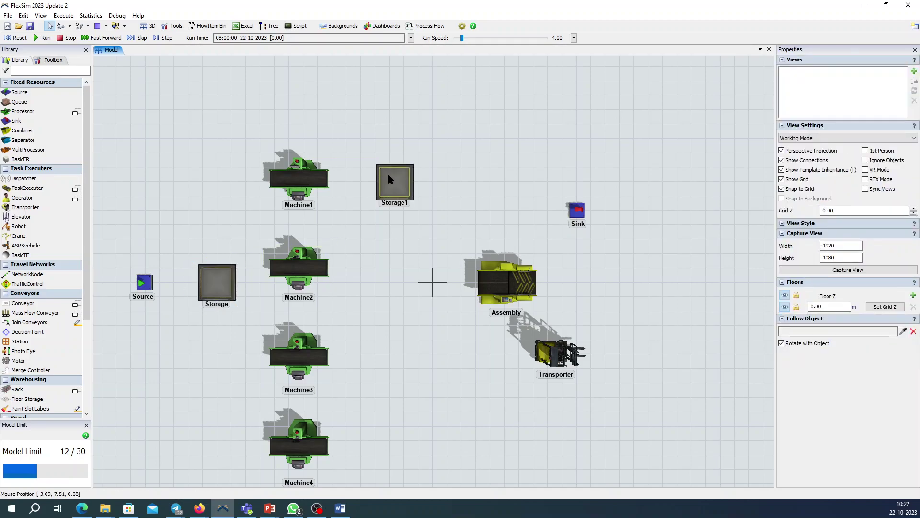
{"action": "left_click_drag", "start_coordinate": [403, 186], "coordinate": [372, 192]}
{"action": "left_click", "coordinate": [413, 182]}
{"action": "key", "text": "ctrl+v"}
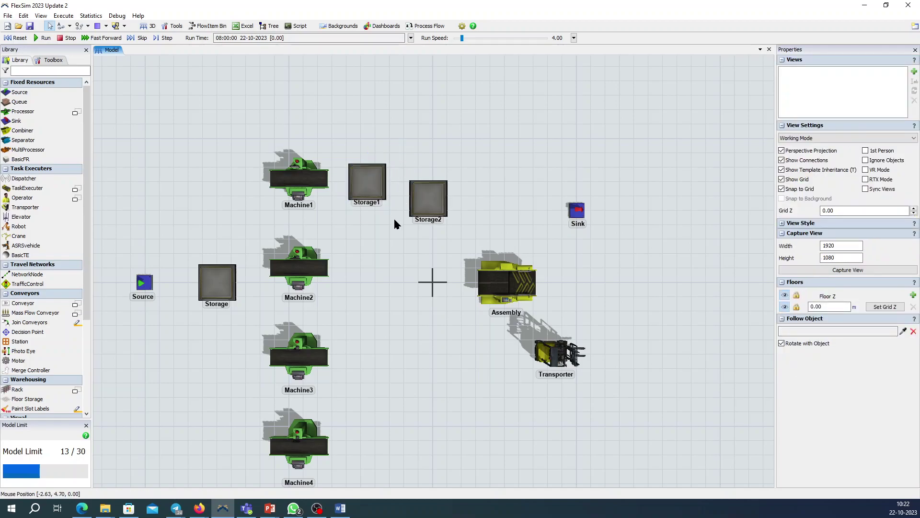
{"action": "left_click", "coordinate": [420, 217]}
{"action": "left_click_drag", "start_coordinate": [420, 217], "coordinate": [365, 275]}
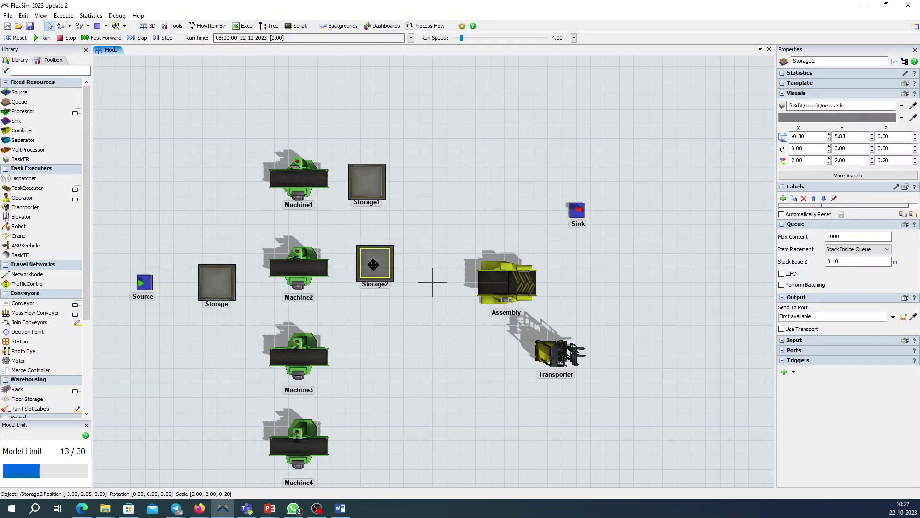
Paste two more copies of the Storage queue and place them just after Machine3 and Machine4
{"action": "left_click", "coordinate": [428, 233]}
{"action": "key", "text": "ctrl+v"}
{"action": "left_click_drag", "start_coordinate": [436, 244], "coordinate": [365, 350]}
{"action": "key", "text": "ctrl+v"}
{"action": "left_click_drag", "start_coordinate": [434, 354], "coordinate": [370, 436]}
{"action": "left_click", "coordinate": [457, 417]}
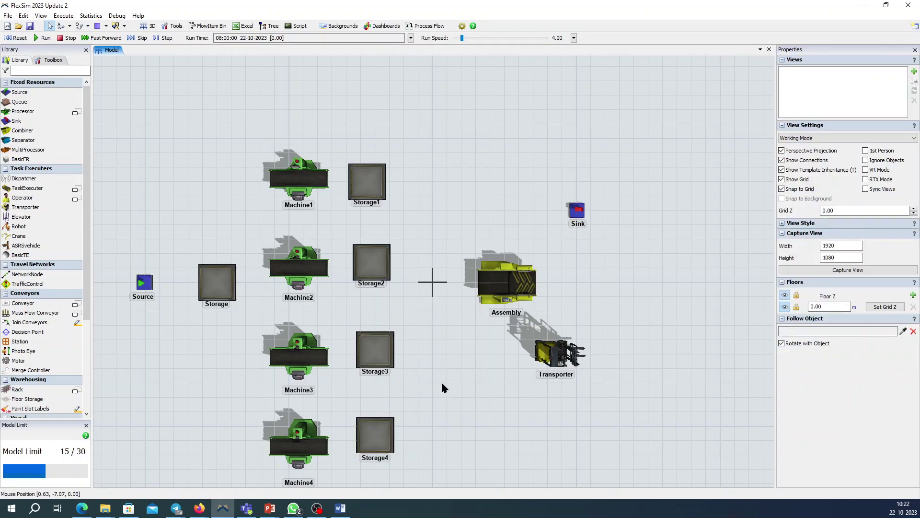
Connect the objects in flow order from Source to Storage, Machine1, Storage1, Assembly and Sink
{"action": "scroll", "coordinate": [441, 382], "scroll_direction": "down", "scroll_amount": 2}
{"action": "left_click_drag", "start_coordinate": [442, 381], "coordinate": [435, 306]}
{"action": "scroll", "coordinate": [436, 306], "scroll_direction": "up", "scroll_amount": 2}
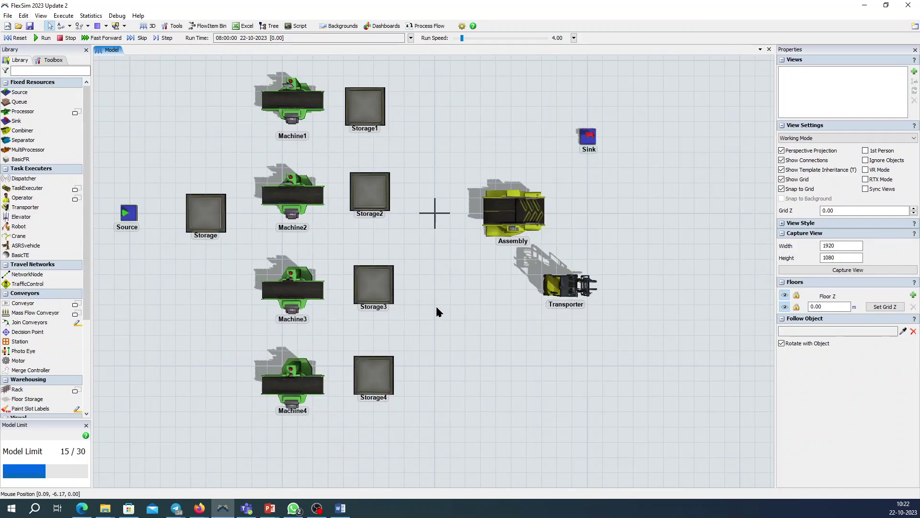
{"action": "scroll", "coordinate": [481, 311], "scroll_direction": "up", "scroll_amount": 2}
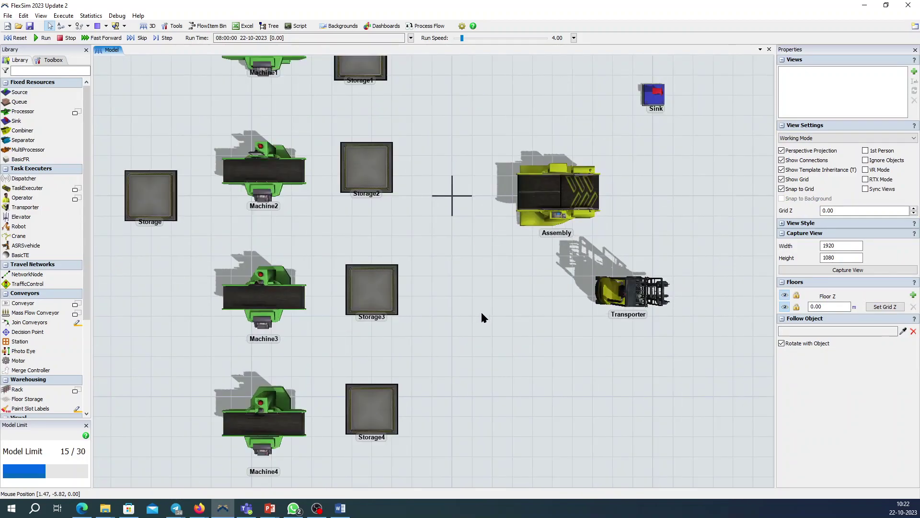
{"action": "scroll", "coordinate": [499, 330], "scroll_direction": "up", "scroll_amount": 2}
{"action": "scroll", "coordinate": [519, 346], "scroll_direction": "down", "scroll_amount": 2}
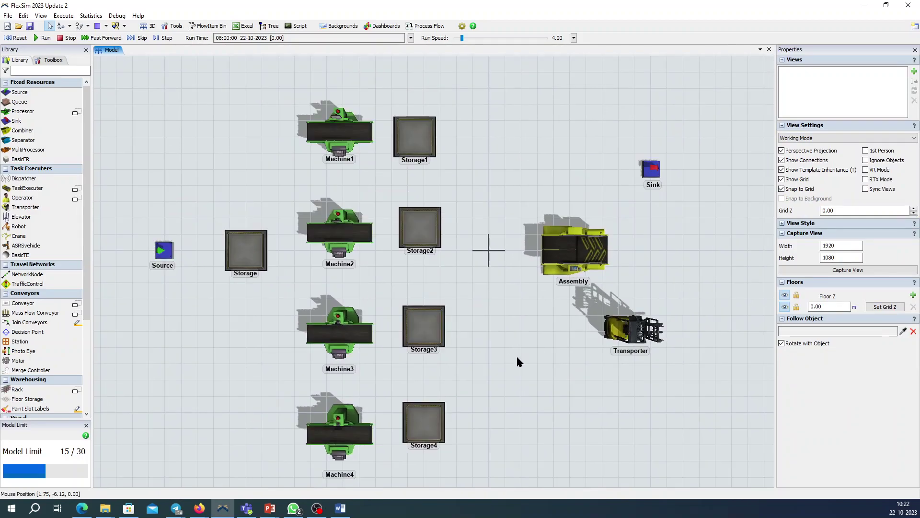
{"action": "left_click_drag", "start_coordinate": [513, 365], "coordinate": [507, 361]}
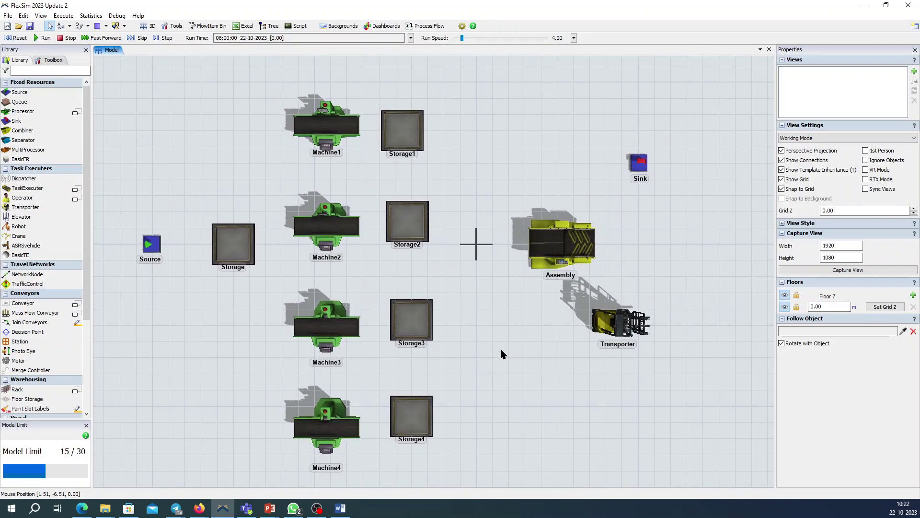
{"action": "left_click", "coordinate": [61, 26]}
{"action": "left_click", "coordinate": [151, 245]}
{"action": "left_click", "coordinate": [233, 244]}
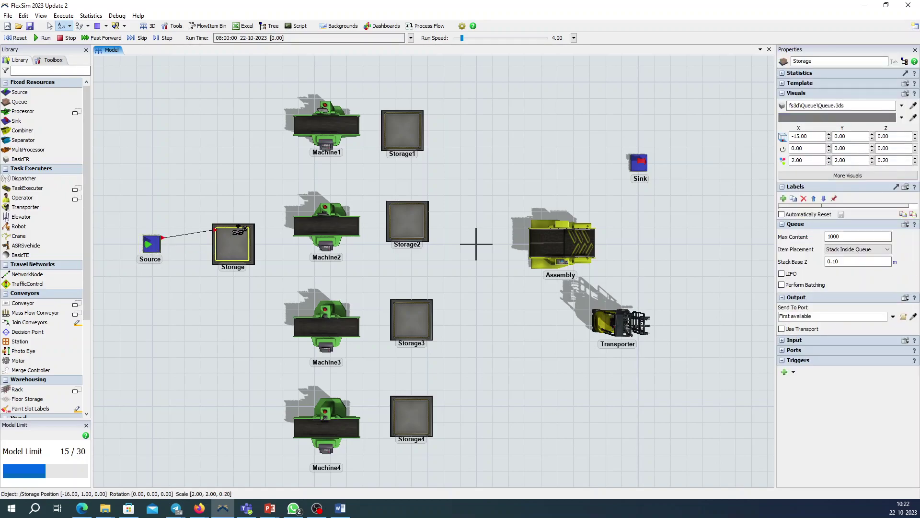
{"action": "left_click", "coordinate": [326, 126]}
{"action": "left_click", "coordinate": [396, 132]}
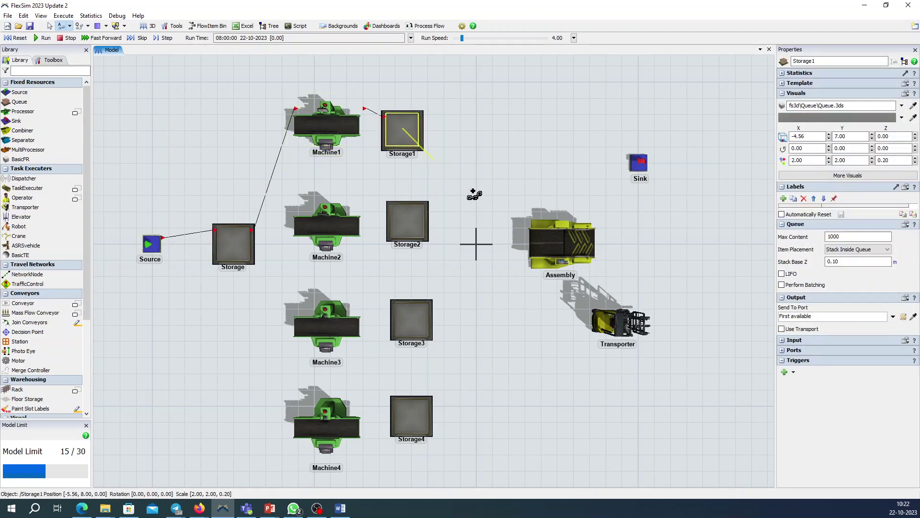
{"action": "left_click", "coordinate": [570, 236]}
{"action": "left_click", "coordinate": [640, 163]}
{"action": "key", "text": "Escape"}
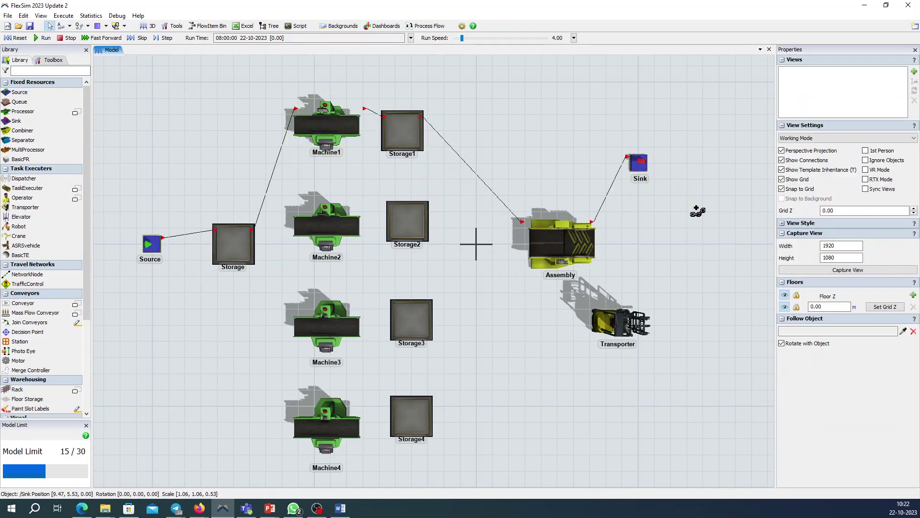
Connect Storage to Machine2, Machine2 to Storage2, and Storage2 to Assembly
{"action": "left_click", "coordinate": [235, 256]}
{"action": "left_click", "coordinate": [326, 225]}
{"action": "left_click", "coordinate": [407, 220]}
{"action": "left_click", "coordinate": [597, 246]}
{"action": "left_click", "coordinate": [661, 253]}
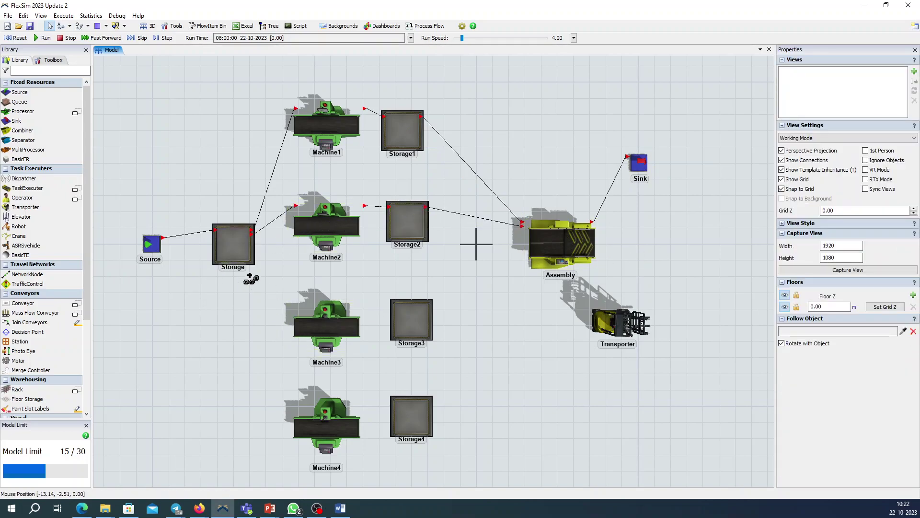
Connect Storage to Machine3, Machine3 to Storage3, and Storage3 to Assembly
{"action": "left_click", "coordinate": [239, 256]}
{"action": "left_click", "coordinate": [336, 332]}
{"action": "left_click", "coordinate": [411, 321]}
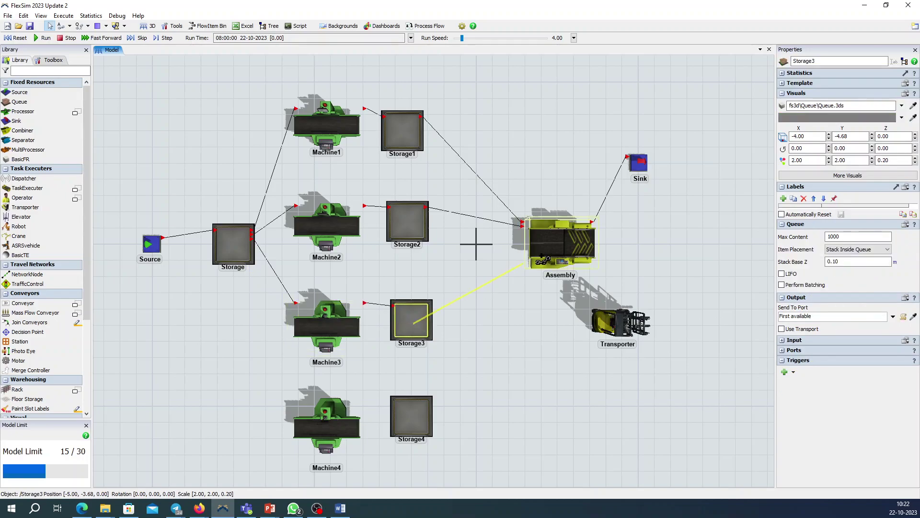
{"action": "left_click", "coordinate": [536, 263]}
{"action": "left_click", "coordinate": [673, 246]}
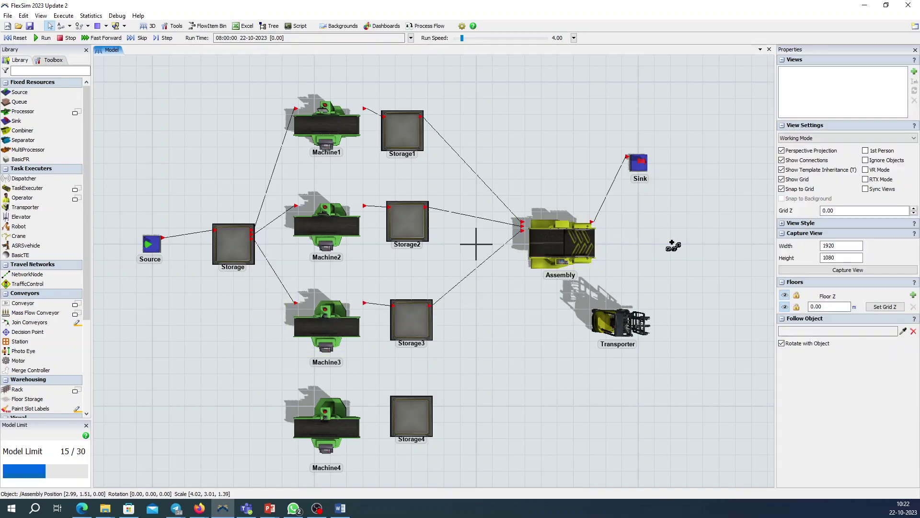
Connect Storage to Machine4, Machine4 to Storage4, and Storage4 to Assembly
{"action": "left_click", "coordinate": [236, 262]}
{"action": "left_click", "coordinate": [319, 440]}
{"action": "left_click", "coordinate": [408, 421]}
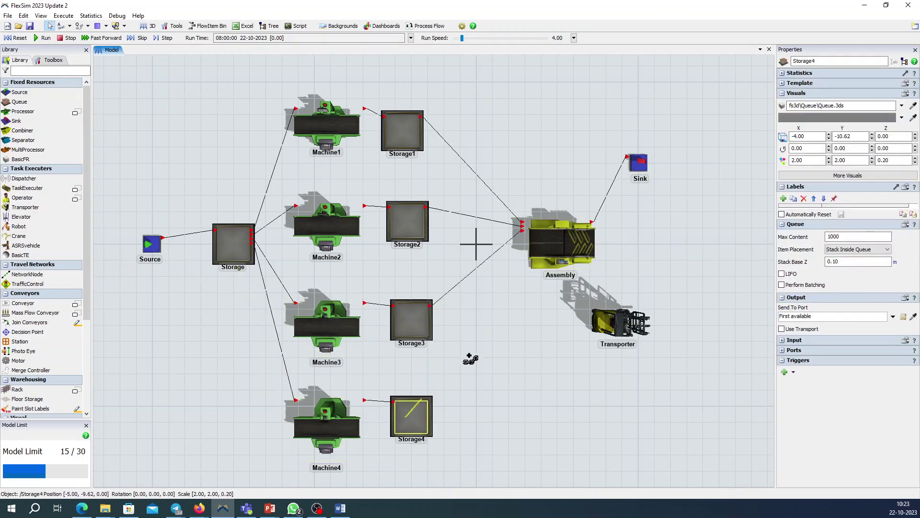
{"action": "left_click", "coordinate": [551, 247]}
{"action": "left_click", "coordinate": [647, 246]}
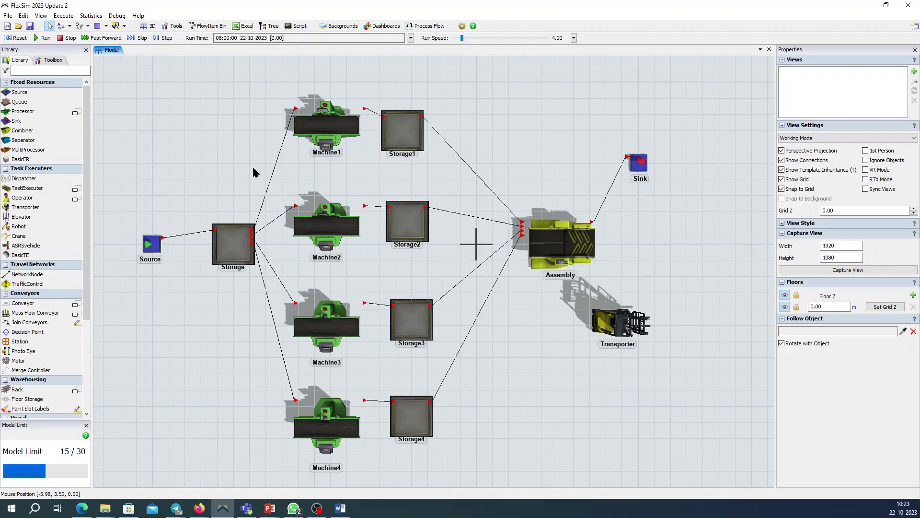
Switch to the centre port connection mode and link Assembly to the Transporter
{"action": "left_click", "coordinate": [70, 26]}
{"action": "left_click", "coordinate": [101, 46]}
{"action": "left_click", "coordinate": [564, 249]}
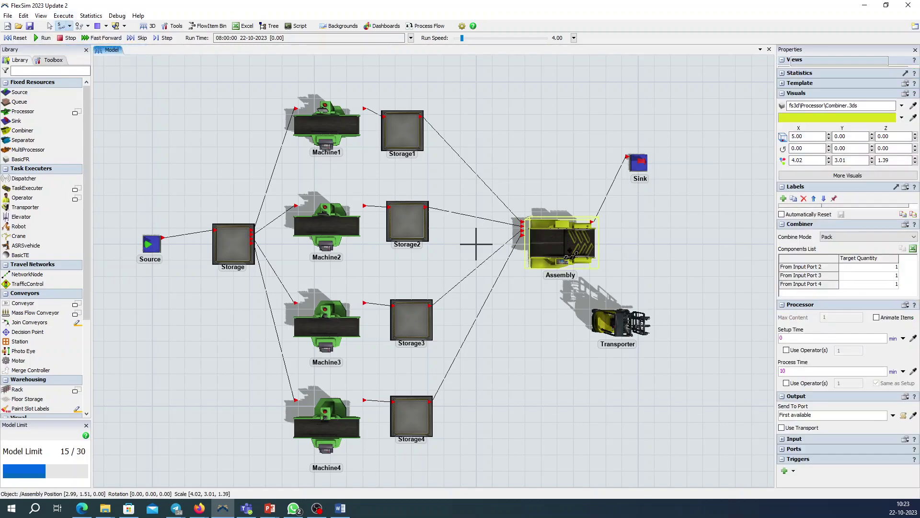
{"action": "left_click", "coordinate": [618, 321]}
{"action": "left_click", "coordinate": [689, 283]}
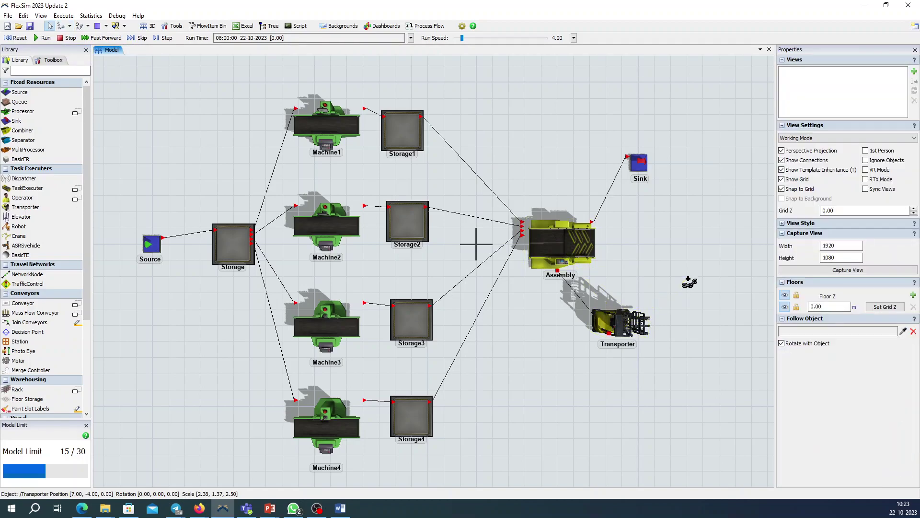
Replace the Source's exponential inter-arrival time with a constant 2 min
{"action": "left_click", "coordinate": [150, 244]}
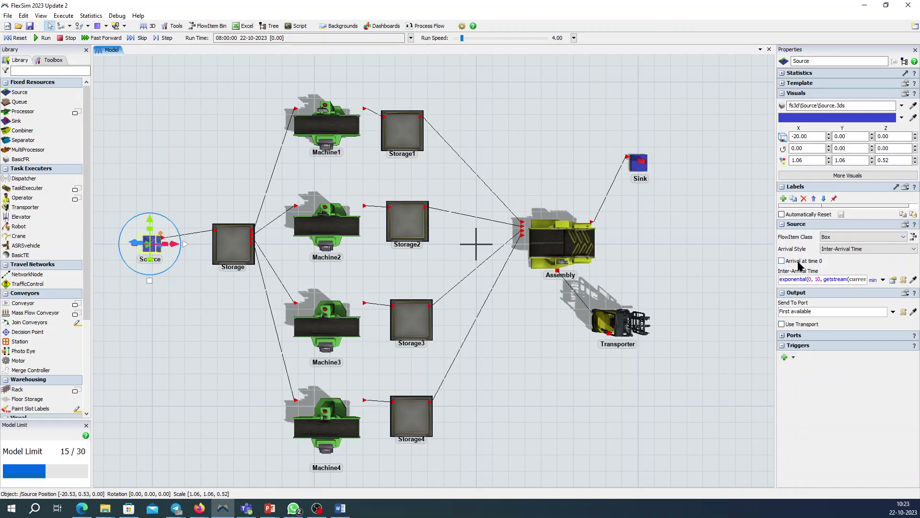
{"action": "left_click_drag", "start_coordinate": [786, 279], "coordinate": [881, 278]}
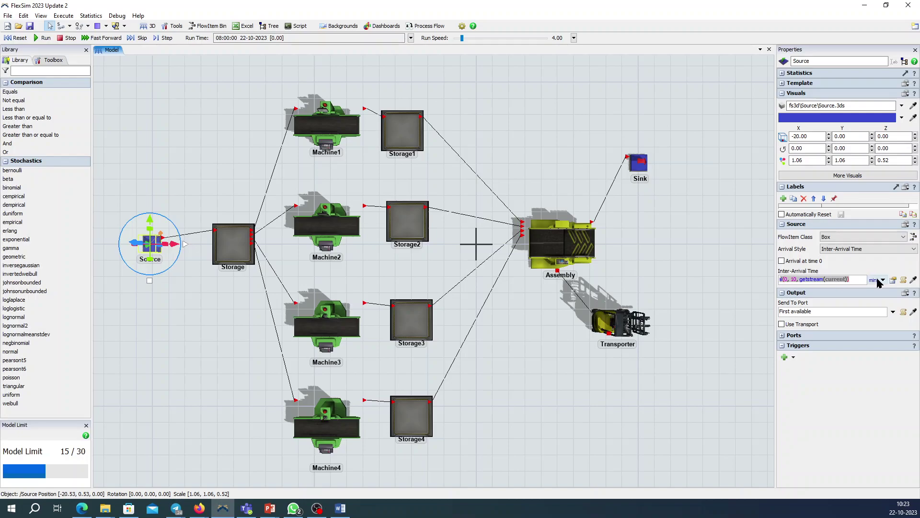
{"action": "key", "text": "BackSpace"}
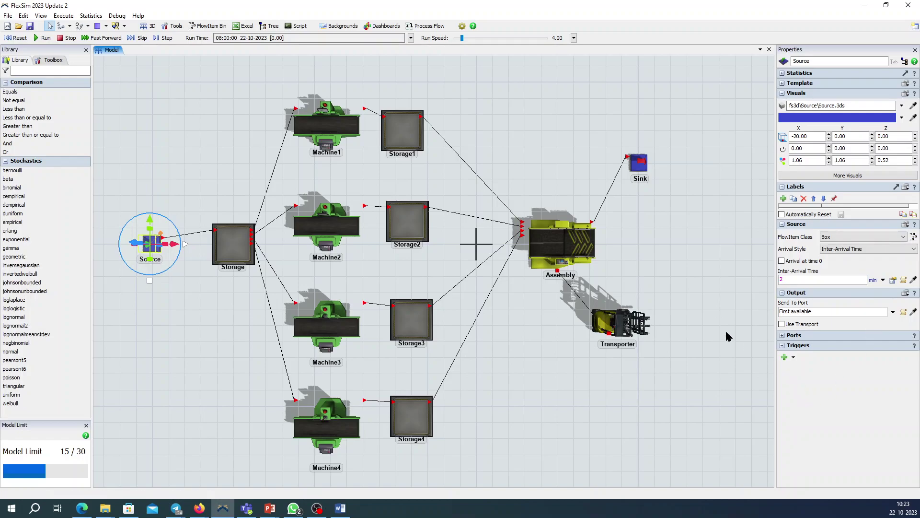
Switch to the Word problem statement and review the part types, raw material arrival interval and transporter speed, and return to FlexSim
{"action": "key", "text": "alt+Tab"}
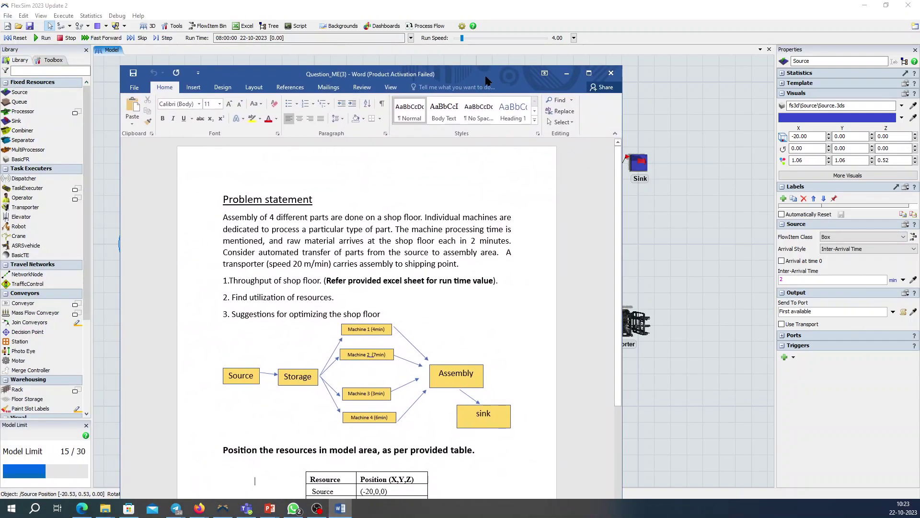
{"action": "left_click_drag", "start_coordinate": [265, 216], "coordinate": [403, 217]}
{"action": "left_click_drag", "start_coordinate": [452, 242], "coordinate": [511, 241]}
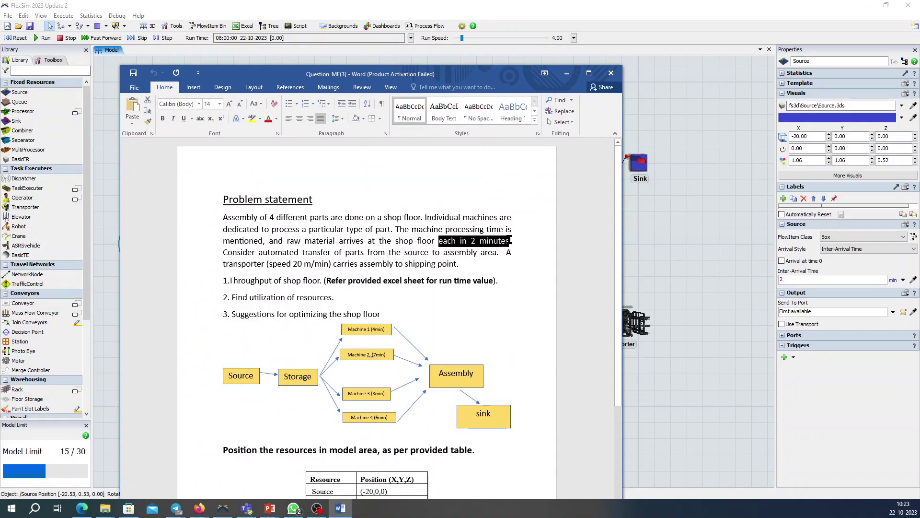
{"action": "left_click_drag", "start_coordinate": [245, 218], "coordinate": [316, 224]}
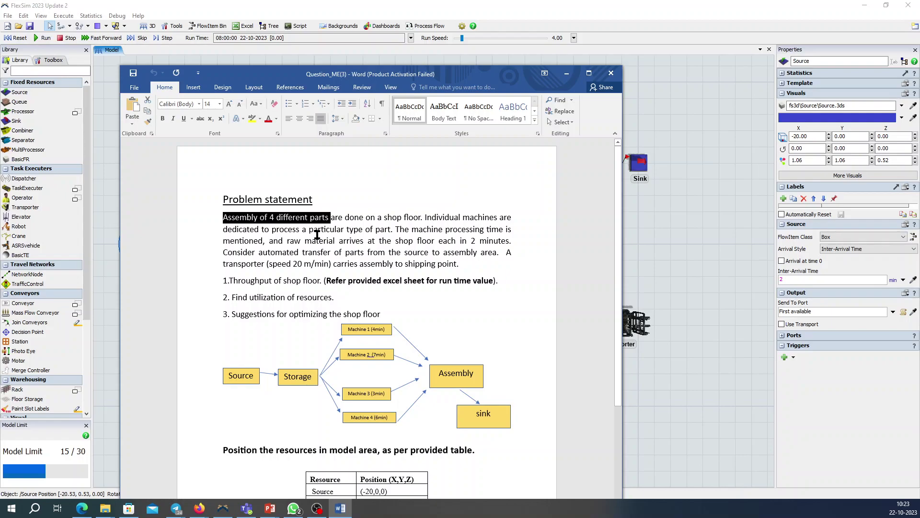
{"action": "left_click", "coordinate": [319, 234]}
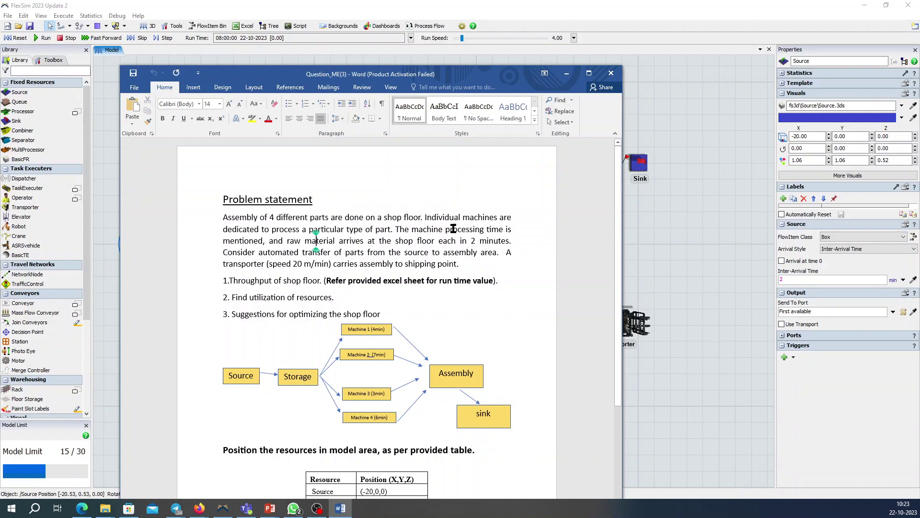
{"action": "left_click_drag", "start_coordinate": [279, 218], "coordinate": [503, 241]}
{"action": "left_click", "coordinate": [460, 242]}
{"action": "left_click_drag", "start_coordinate": [257, 265], "coordinate": [394, 264]}
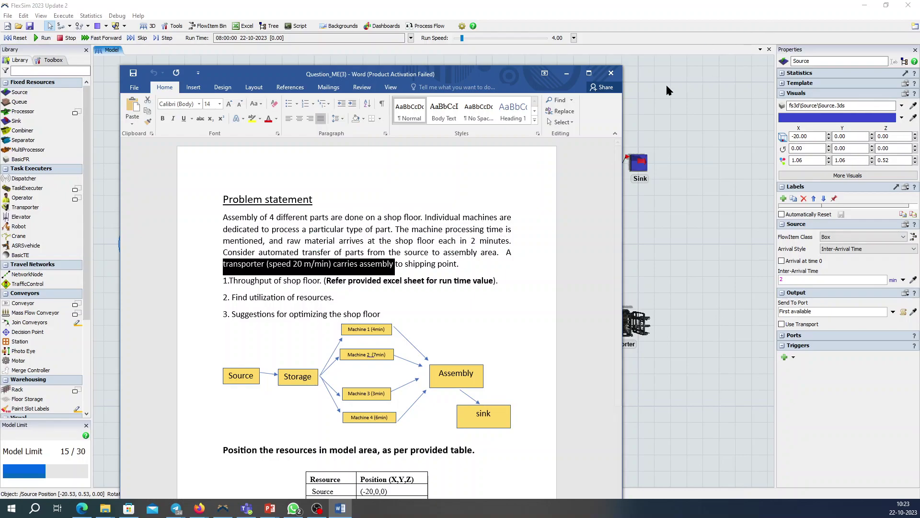
{"action": "left_click", "coordinate": [566, 74]}
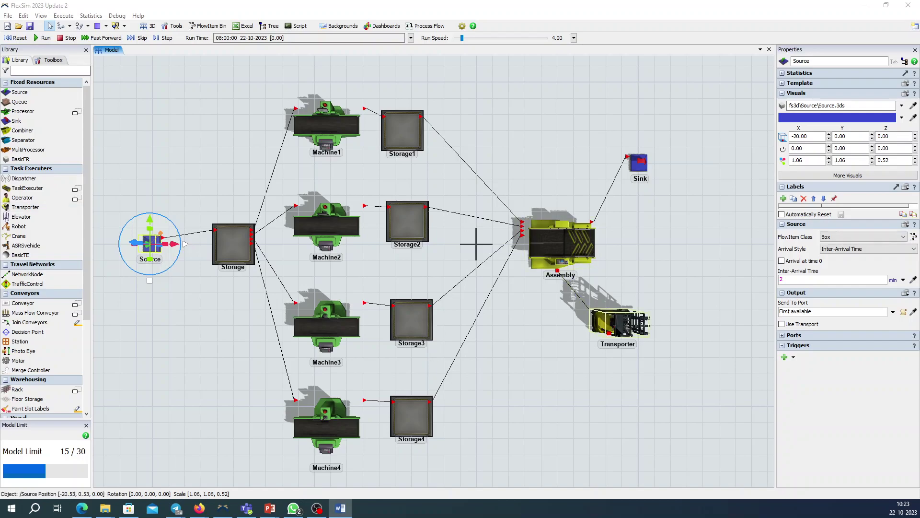
Set the Transporter's max speed to 20 m/min
{"action": "left_click", "coordinate": [617, 322]}
{"action": "left_click", "coordinate": [823, 378]}
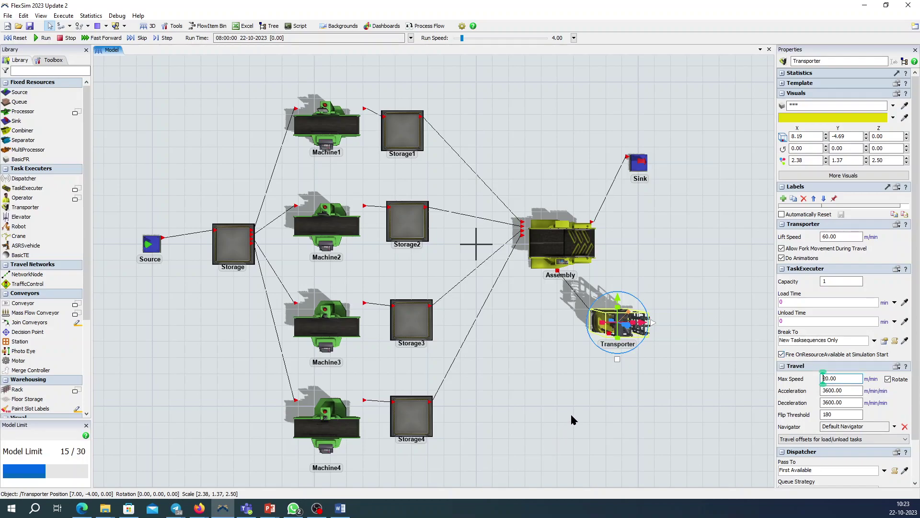
{"action": "left_click", "coordinate": [569, 396]}
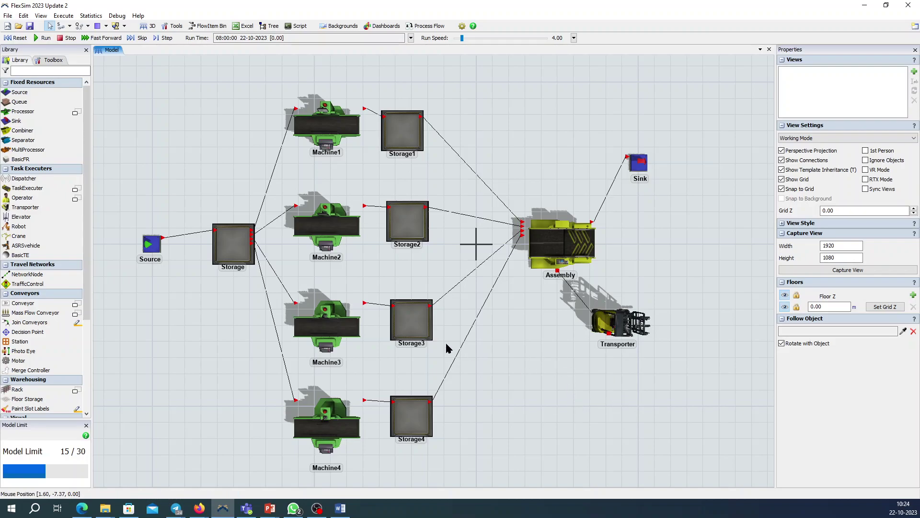
Check the settings of Machine1, Machine2 and the Storage queue
{"action": "left_click", "coordinate": [337, 119]}
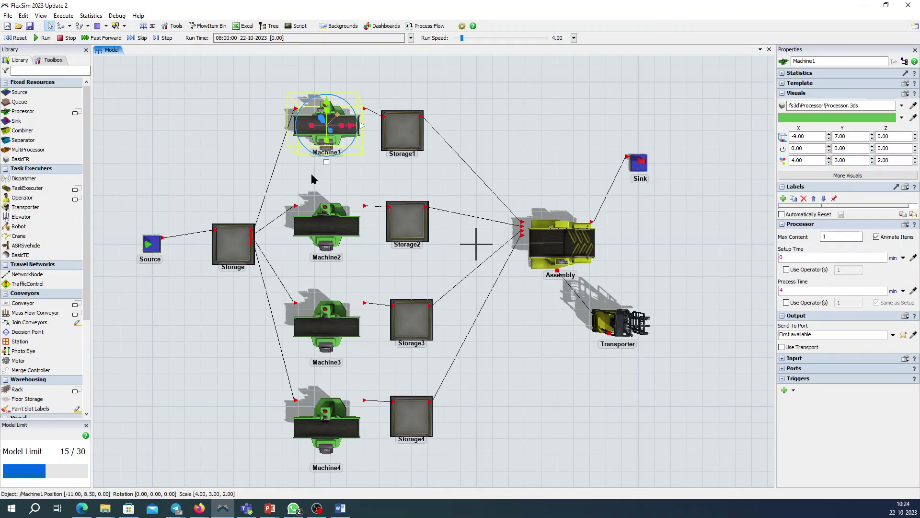
{"action": "left_click", "coordinate": [327, 245]}
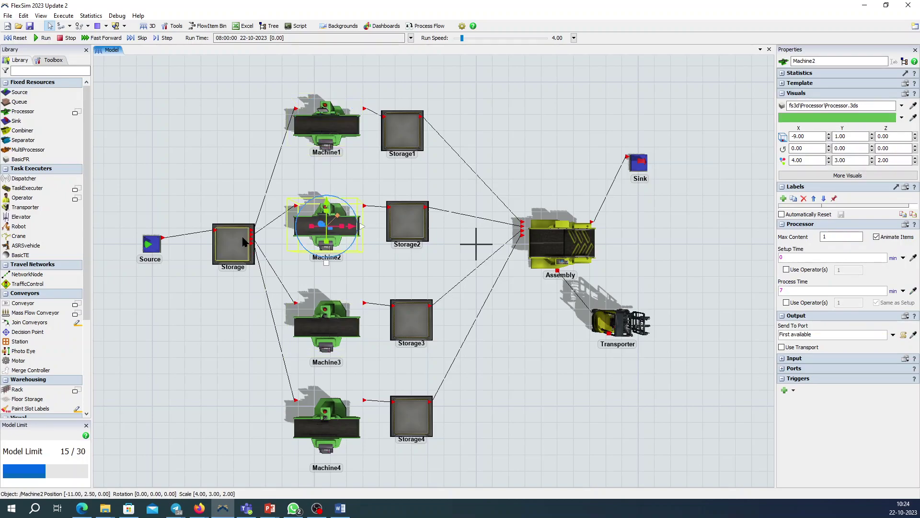
{"action": "left_click", "coordinate": [224, 243]}
Add an On Creation trigger to the Source with Set Label and Color for "Type", using 4 as the duniform upper limit
{"action": "left_click", "coordinate": [150, 250]}
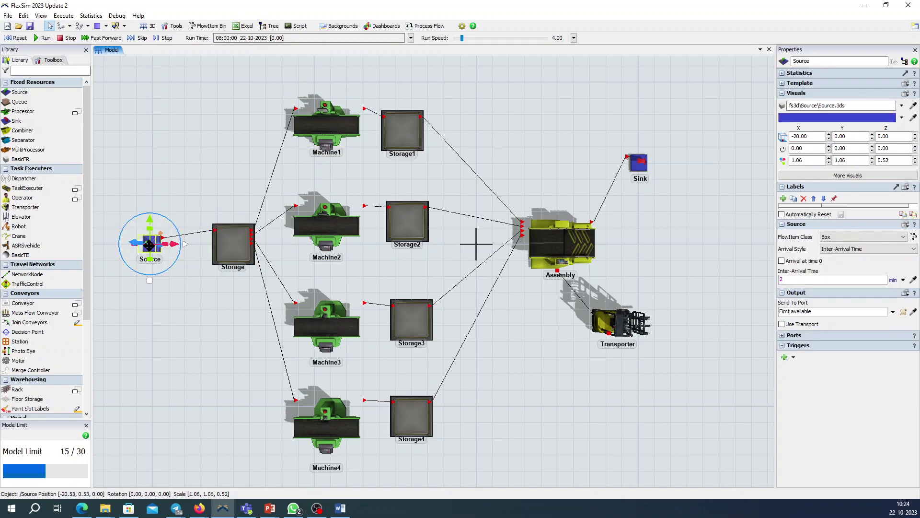
{"action": "left_click", "coordinate": [786, 357]}
{"action": "left_click", "coordinate": [823, 372]}
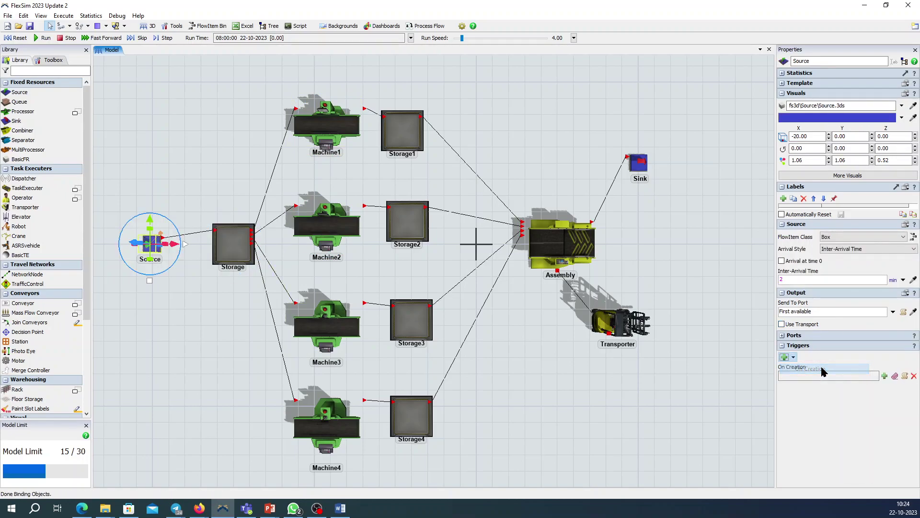
{"action": "left_click", "coordinate": [884, 376]}
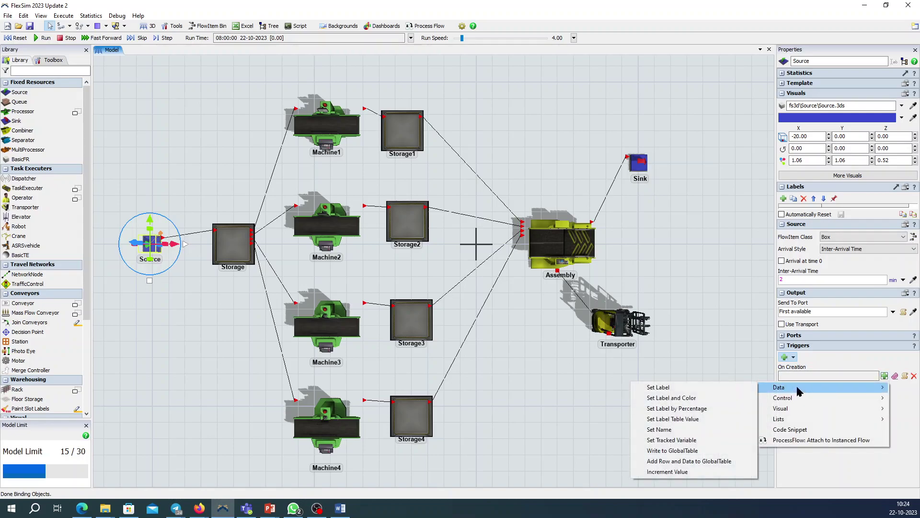
{"action": "mouse_move", "coordinate": [791, 390]}
{"action": "left_click", "coordinate": [673, 398]}
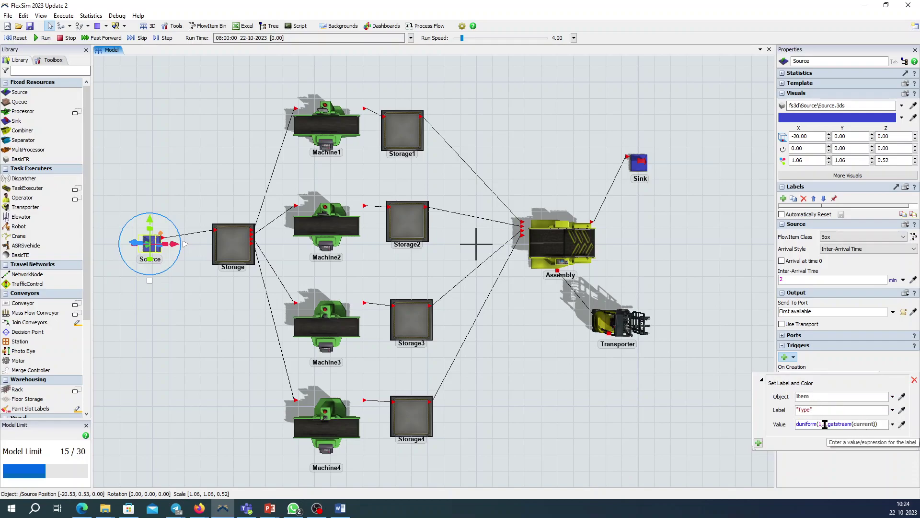
{"action": "left_click", "coordinate": [820, 424]}
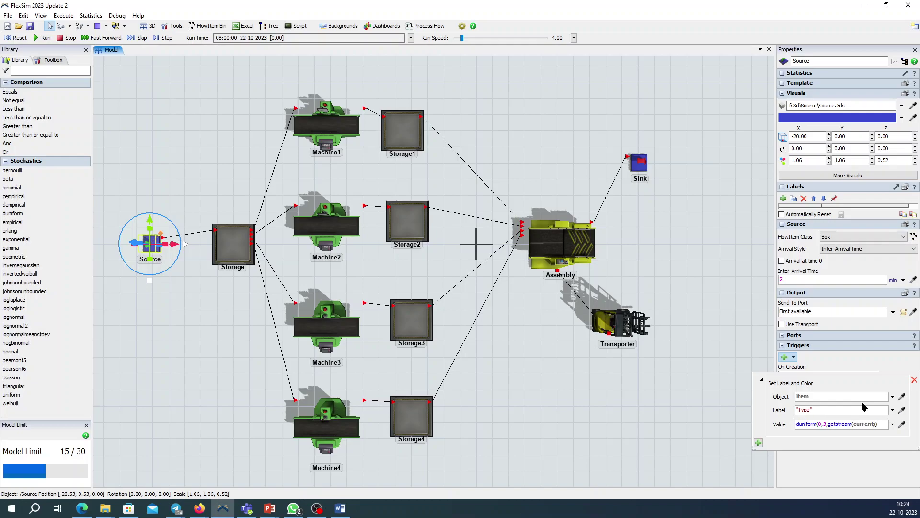
{"action": "key", "text": "BackSpace"}
{"action": "type", "text": "4"}
{"action": "left_click", "coordinate": [697, 420]}
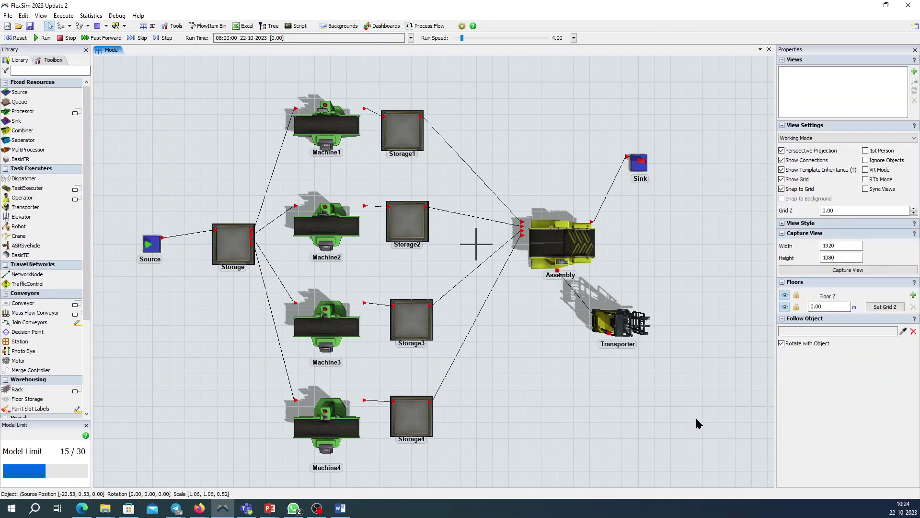
Set the Storage queue's Send To Port rule to By Expression with item.Type
{"action": "left_click", "coordinate": [244, 240]}
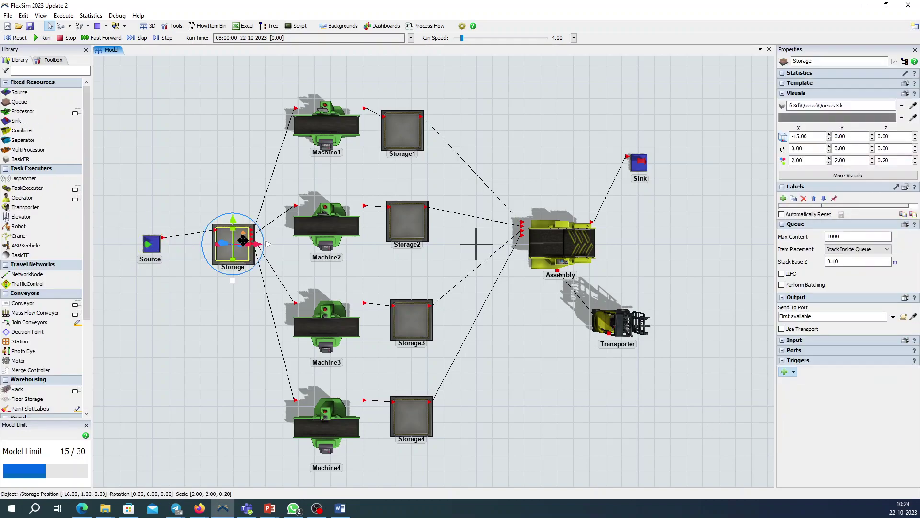
{"action": "left_click", "coordinate": [892, 316]}
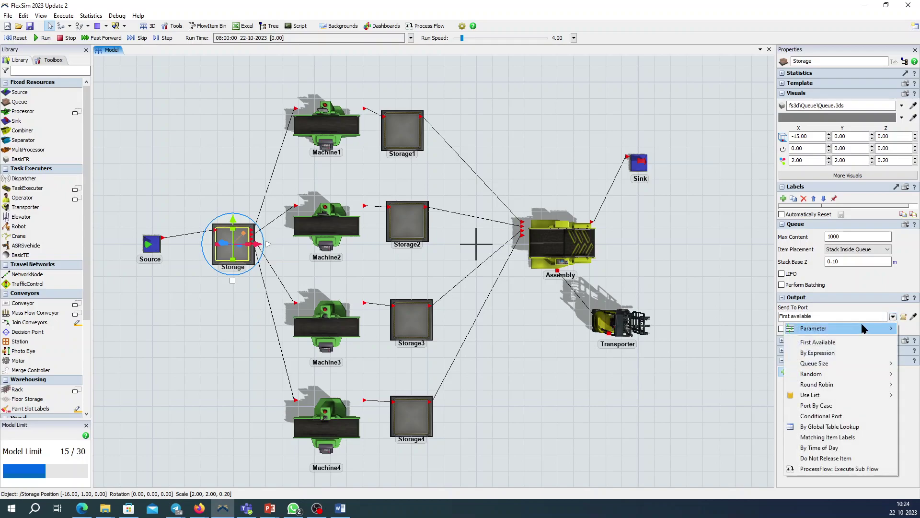
{"action": "left_click", "coordinate": [840, 355]}
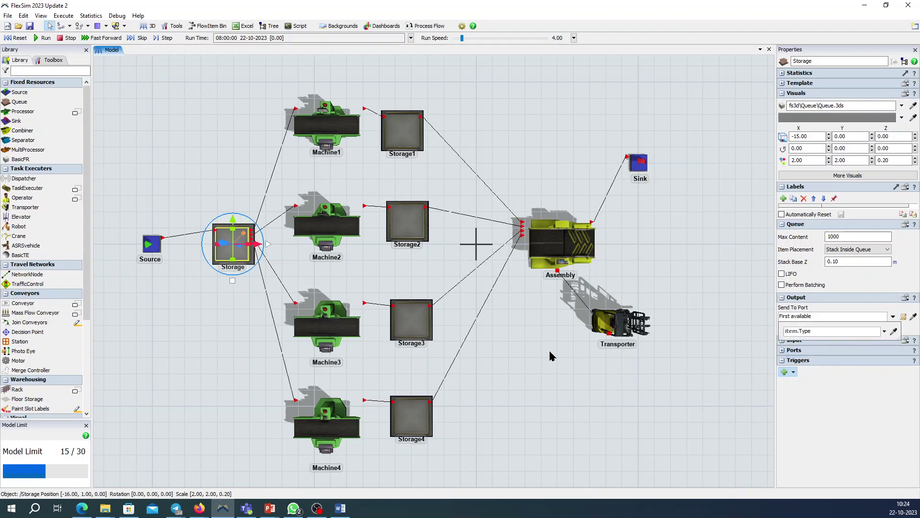